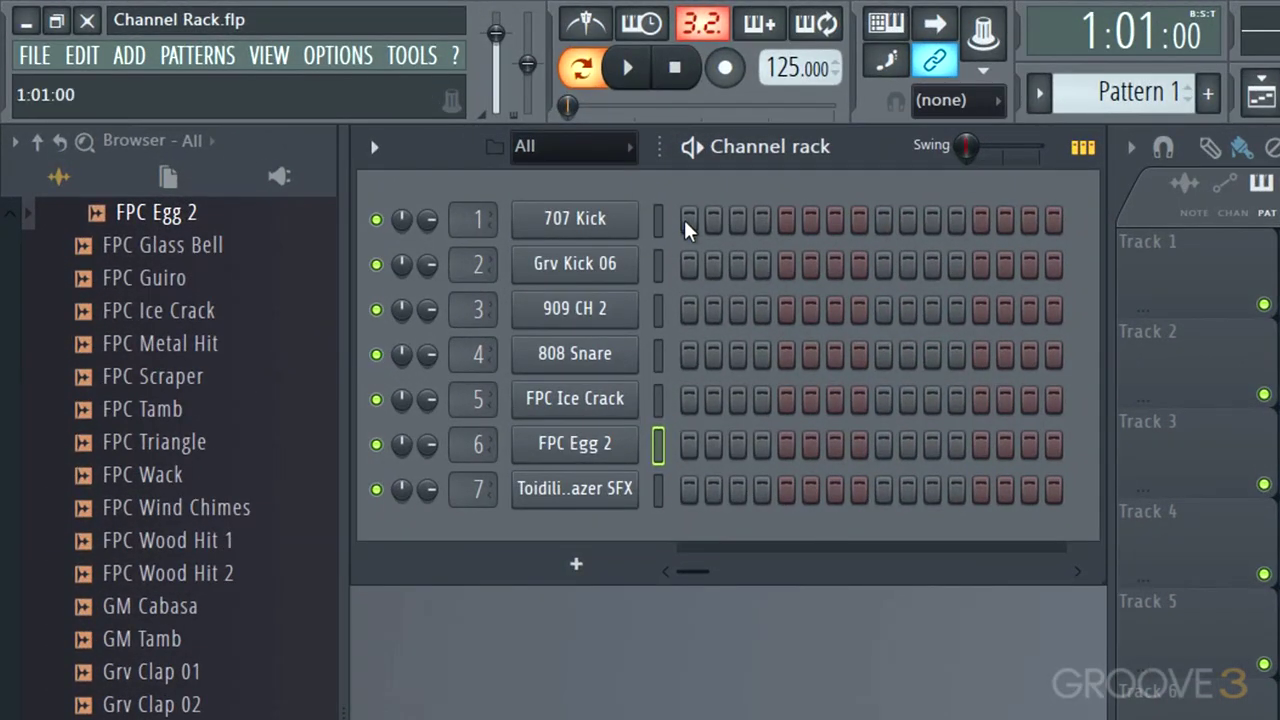
Turn on the first 707 Kick and Grv Kick 06 steps and an 808 Snare hit on step 5
{"action": "left_click", "coordinate": [686, 218]}
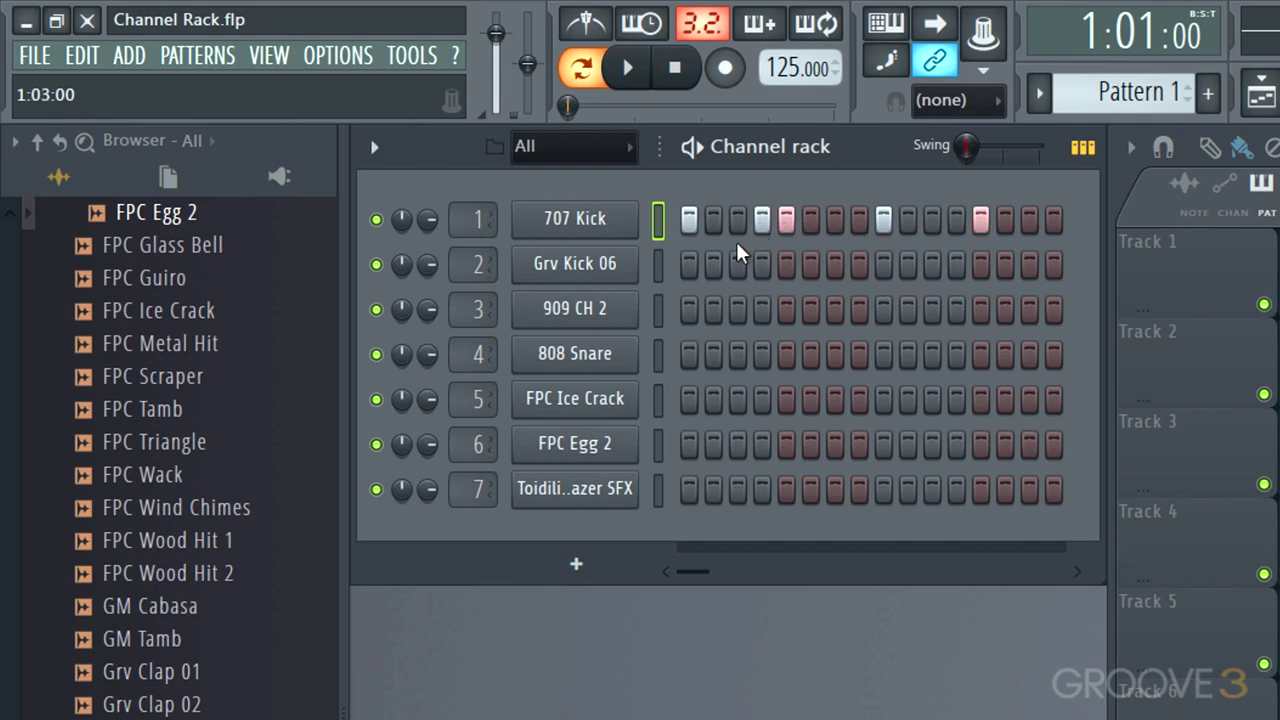
{"action": "left_click", "coordinate": [688, 264]}
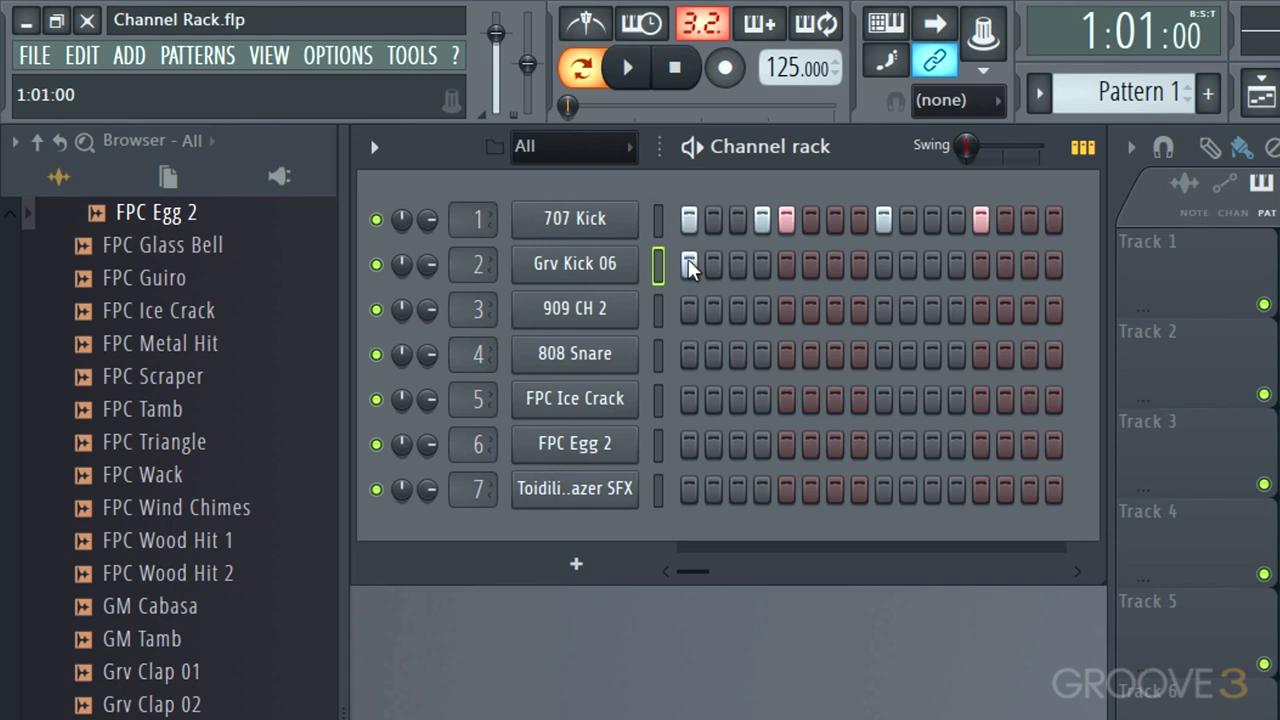
{"action": "left_click", "coordinate": [785, 355]}
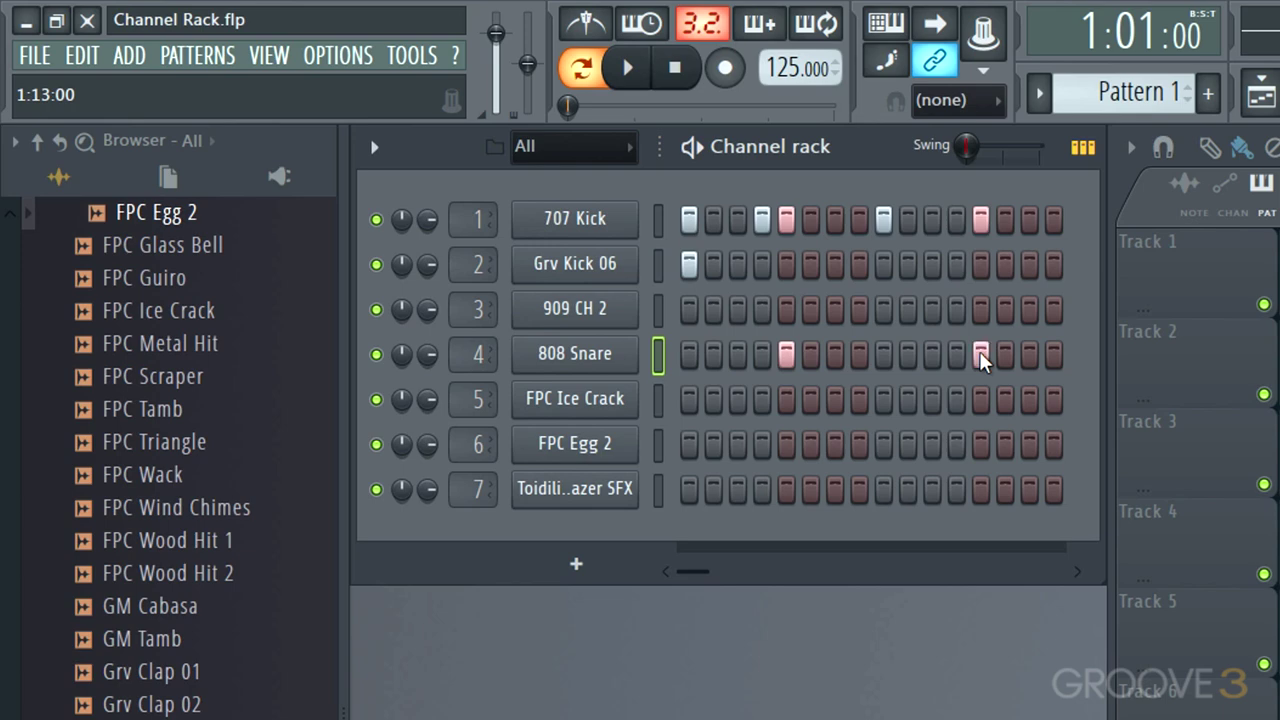
Add FPC Egg 2 steps 3–4 and FPC Ice Crack steps 5–8, leaving the SFX channel empty
{"action": "left_click_drag", "start_coordinate": [737, 438], "coordinate": [773, 437]}
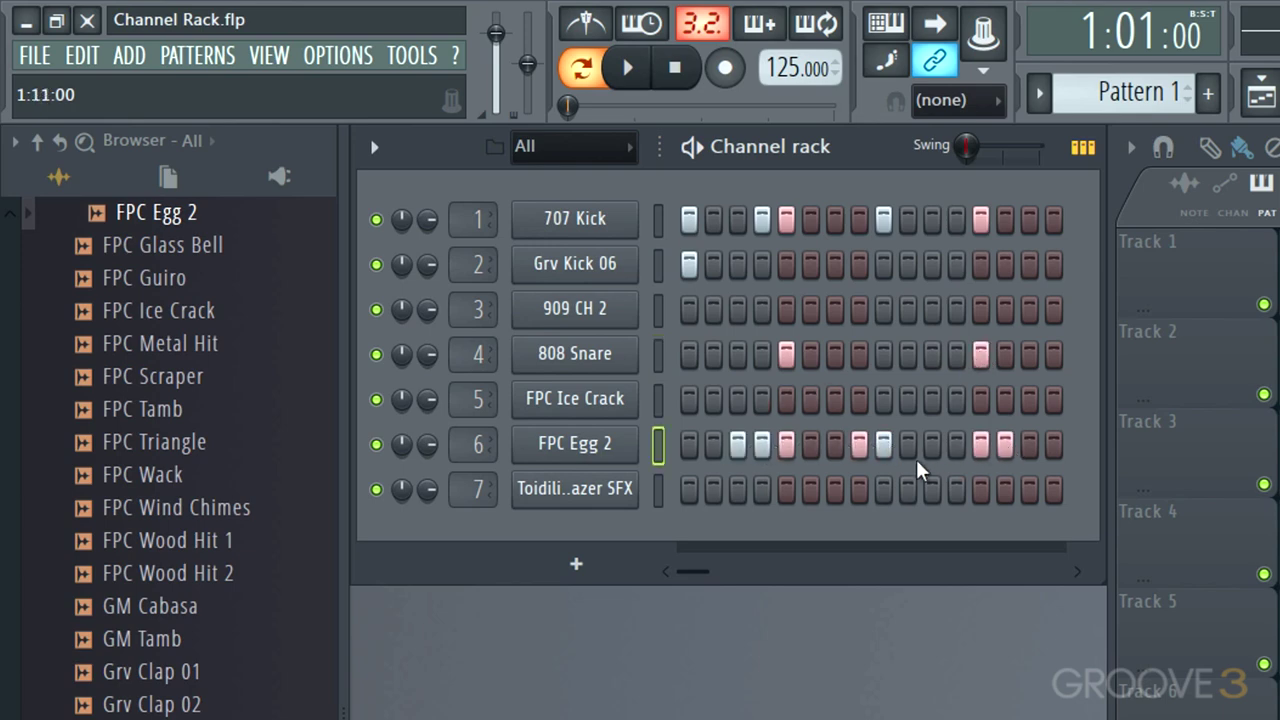
{"action": "left_click_drag", "start_coordinate": [806, 488], "coordinate": [852, 494]}
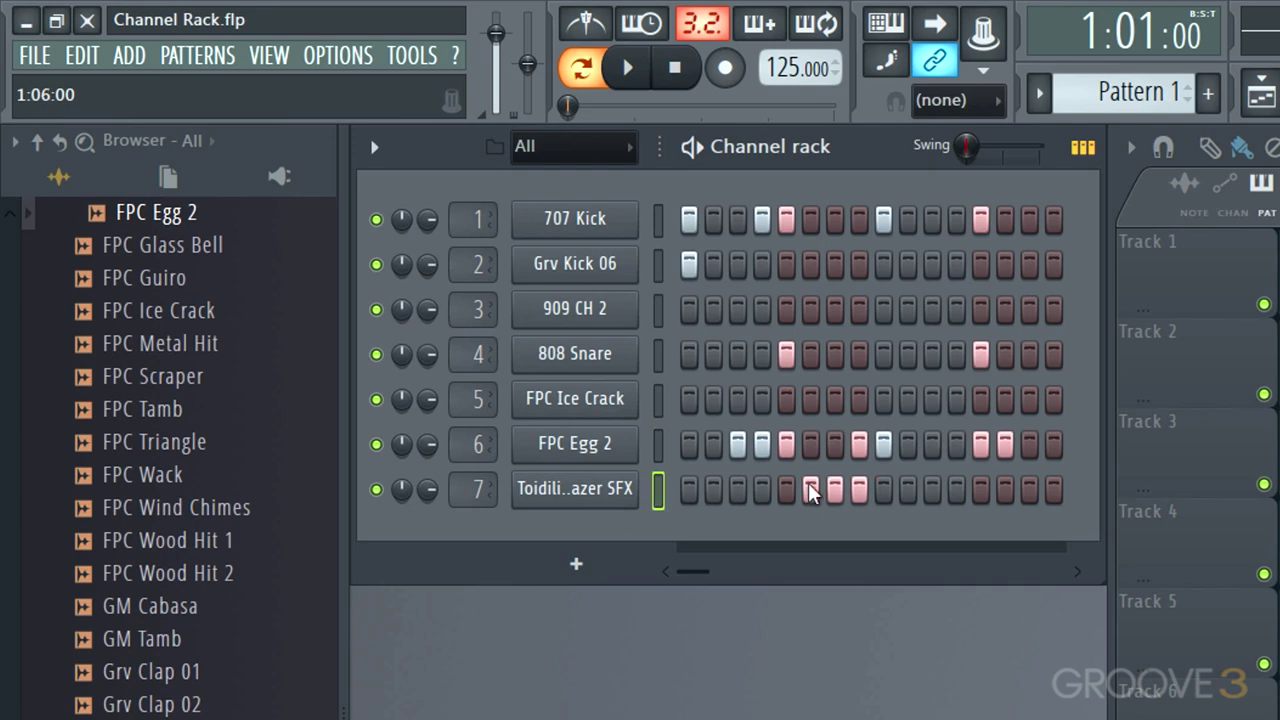
{"action": "right_click", "coordinate": [835, 488]}
{"action": "right_click", "coordinate": [858, 490]}
{"action": "left_click_drag", "start_coordinate": [779, 391], "coordinate": [850, 402]}
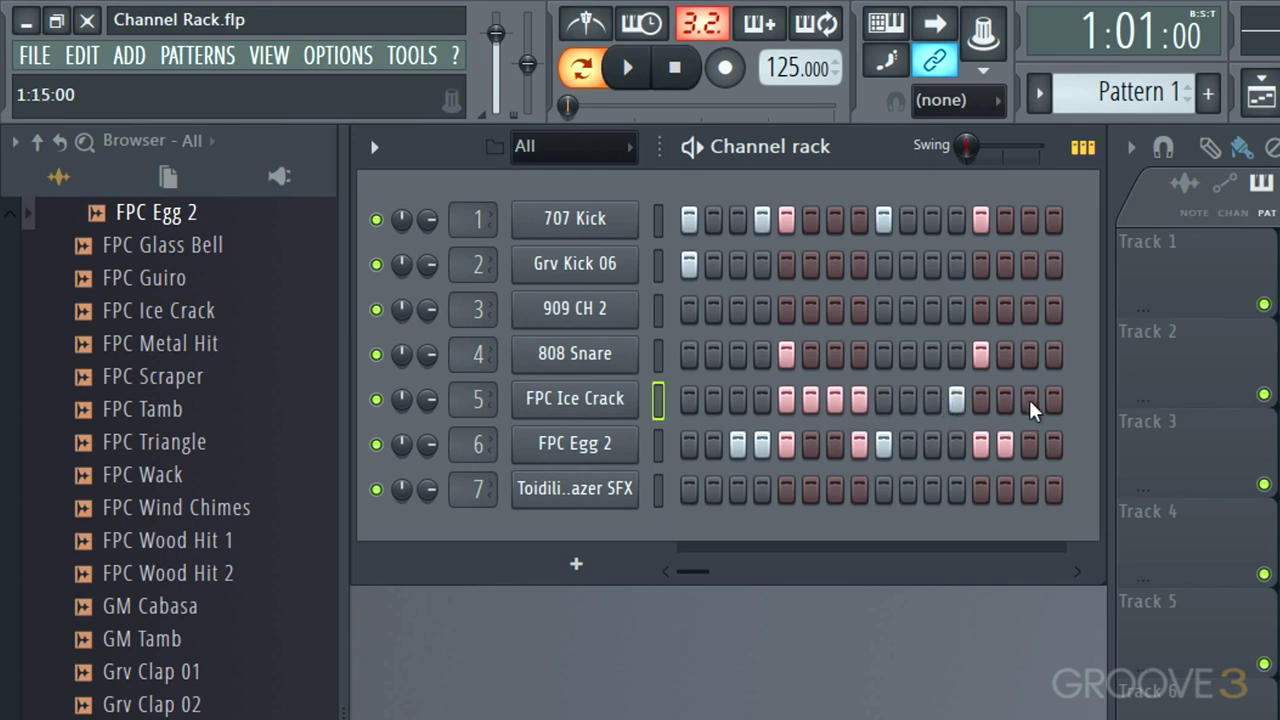
Audition the beat, then lower the tempo from 125 to 115 BPM
{"action": "left_click", "coordinate": [692, 148]}
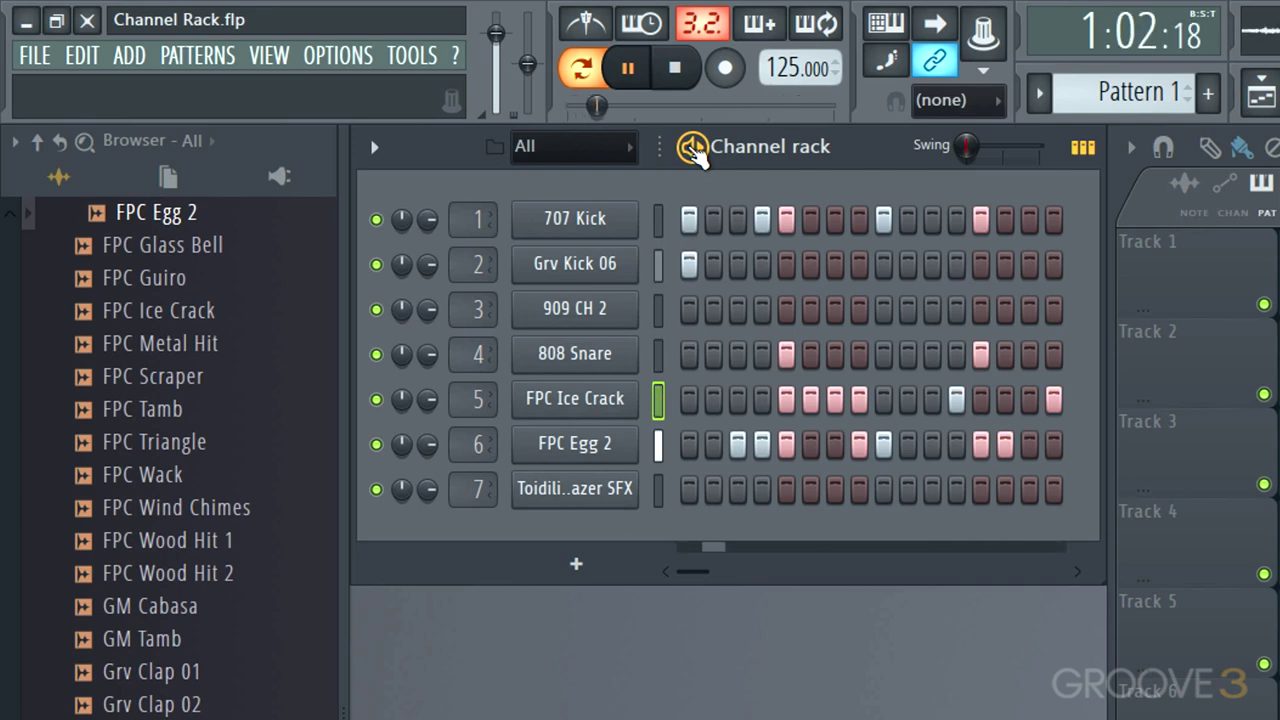
{"action": "left_click", "coordinate": [692, 148]}
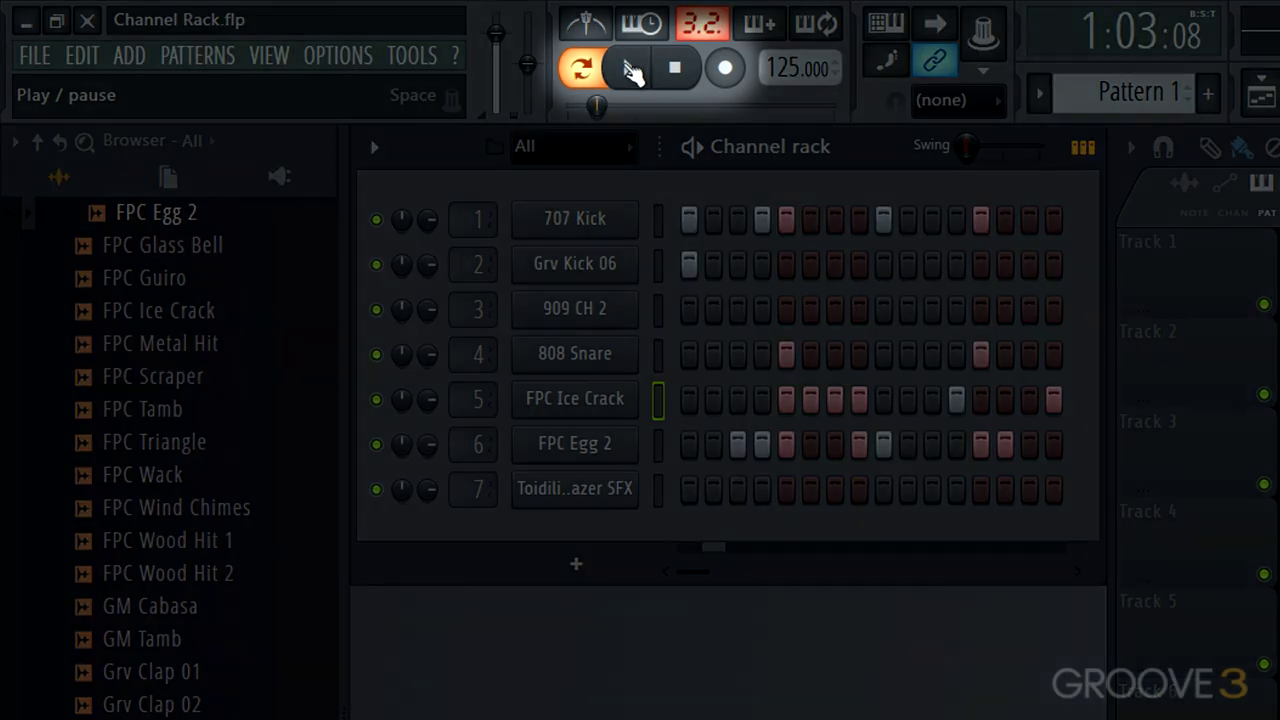
{"action": "left_click", "coordinate": [632, 70]}
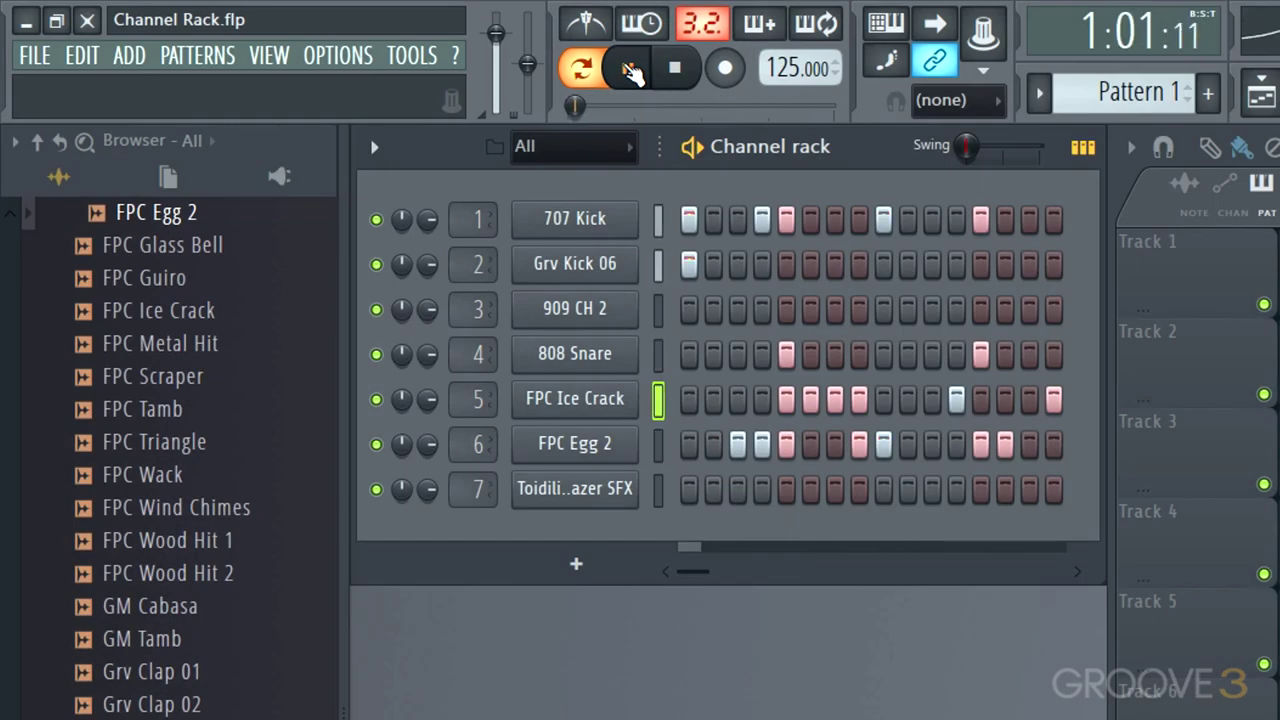
{"action": "left_click", "coordinate": [632, 70]}
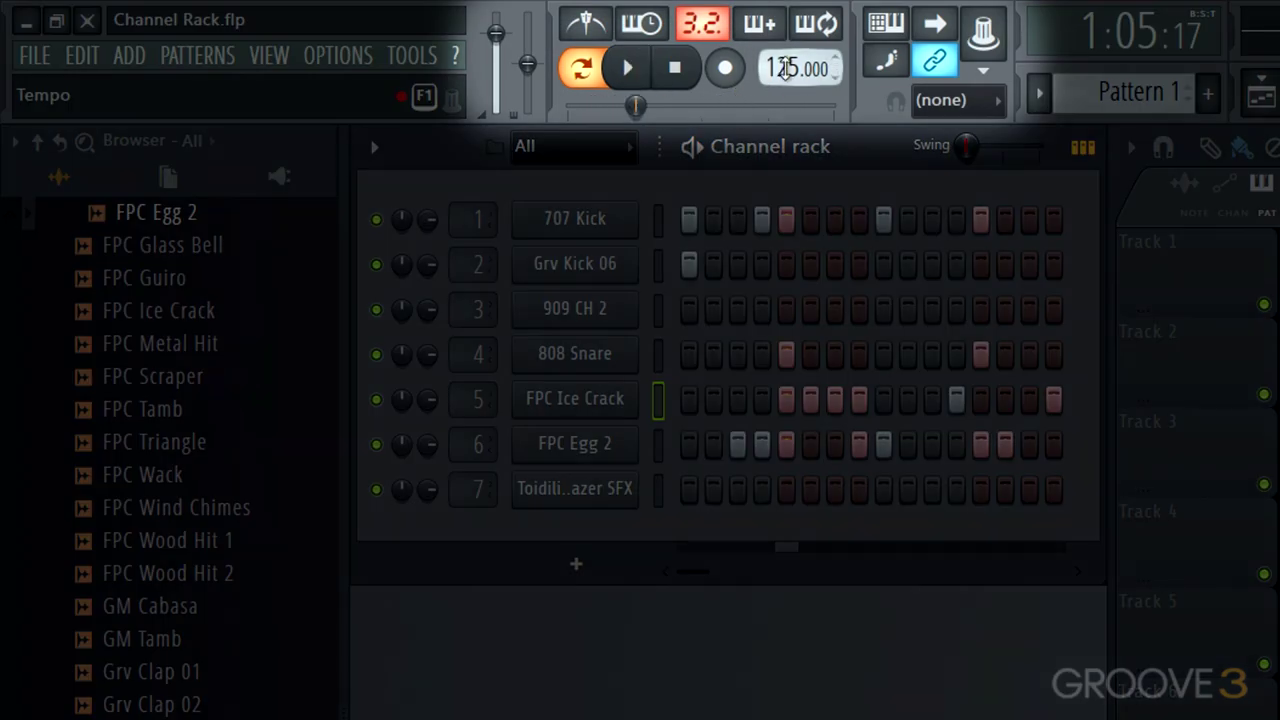
{"action": "left_click_drag", "start_coordinate": [790, 68], "coordinate": [790, 105]}
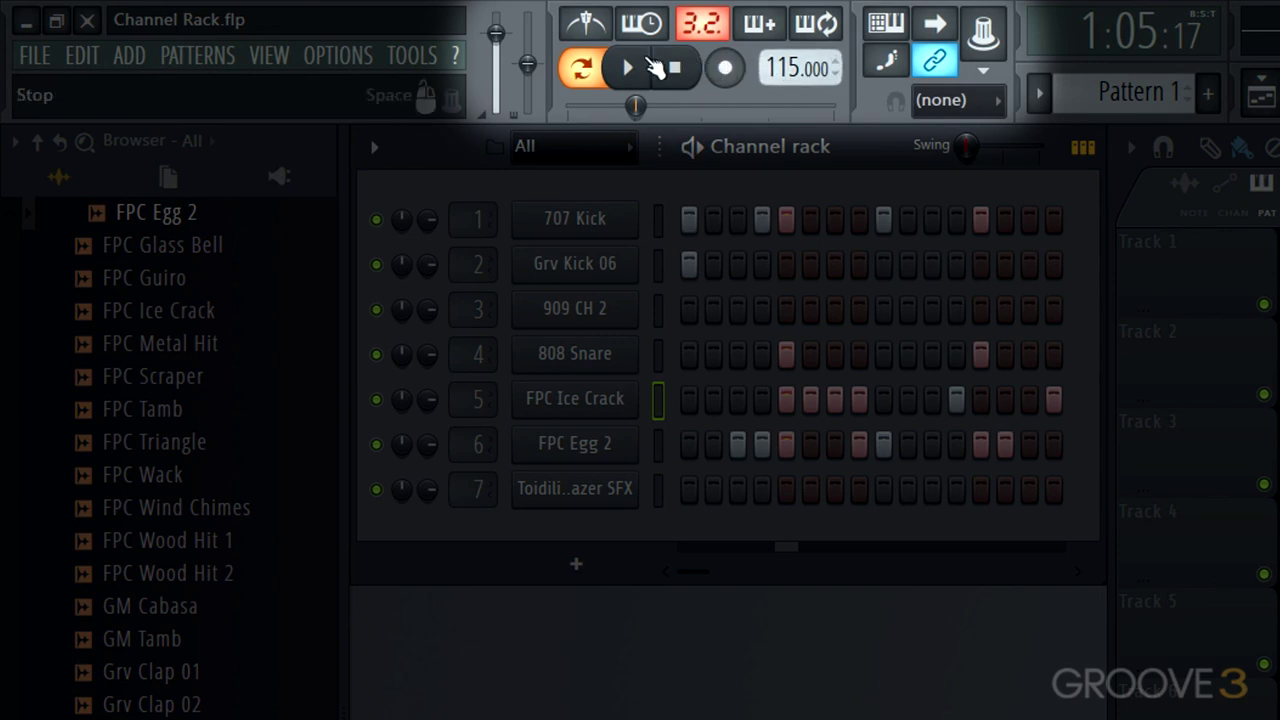
Reset the master volume to its default level
{"action": "left_click_drag", "start_coordinate": [497, 34], "coordinate": [497, 40]}
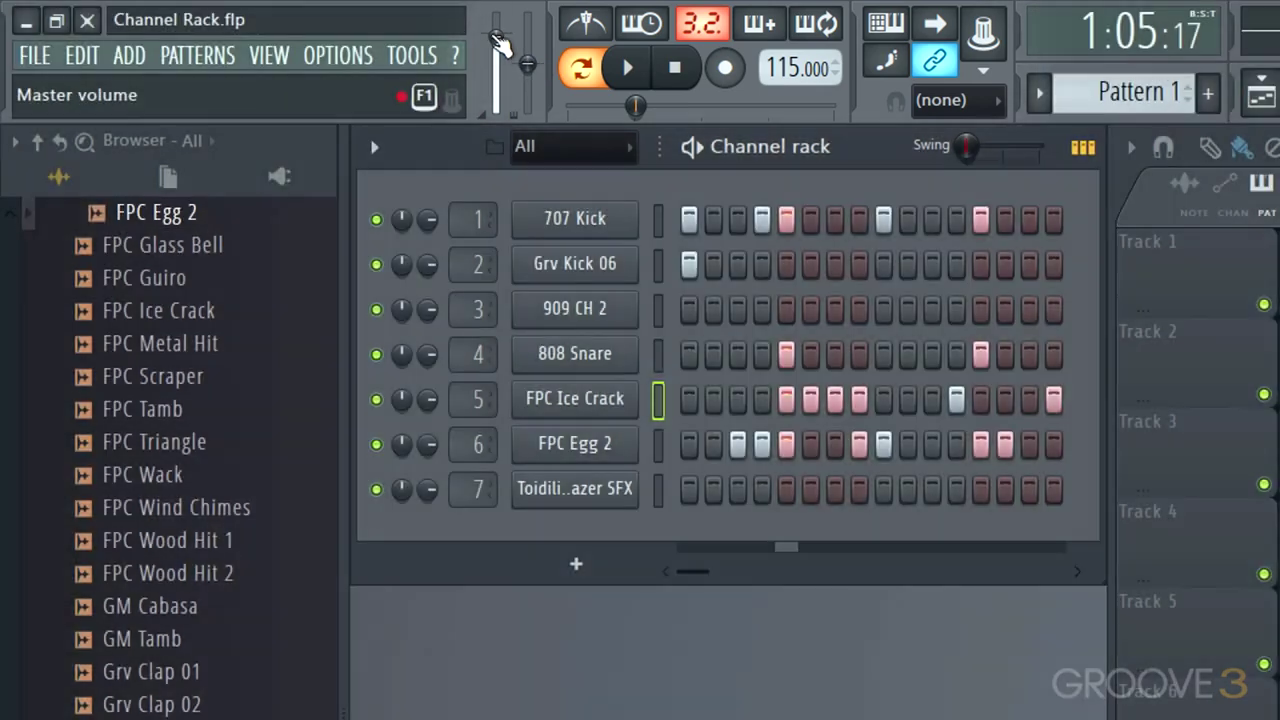
{"action": "right_click", "coordinate": [499, 40]}
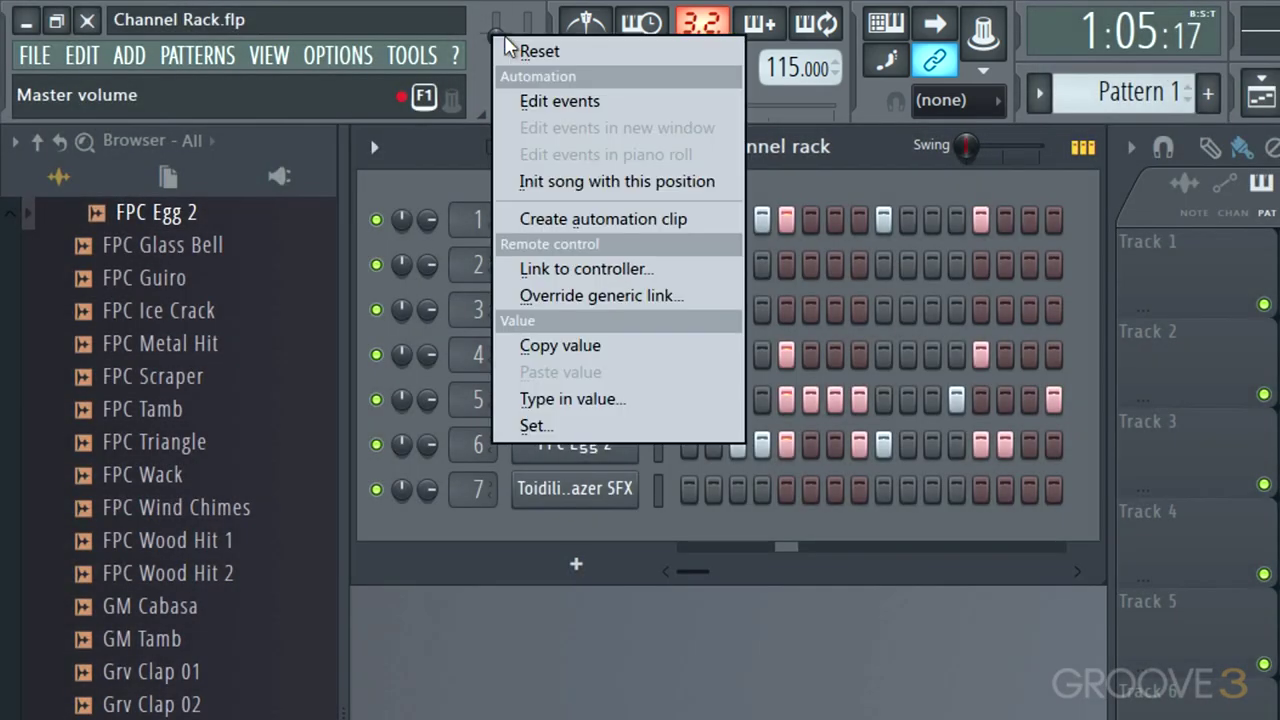
{"action": "left_click", "coordinate": [533, 43]}
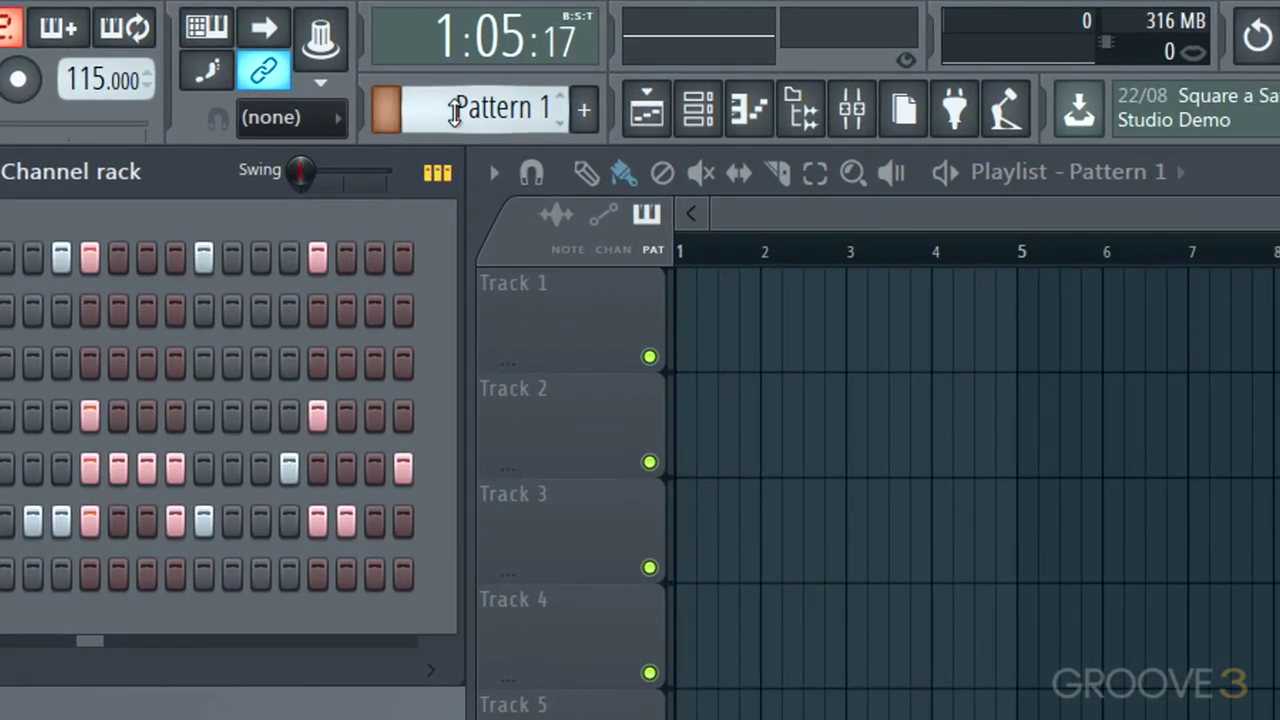
Rename Pattern 1 to 'Drums 01' and give it a green colour
{"action": "left_click", "coordinate": [455, 110]}
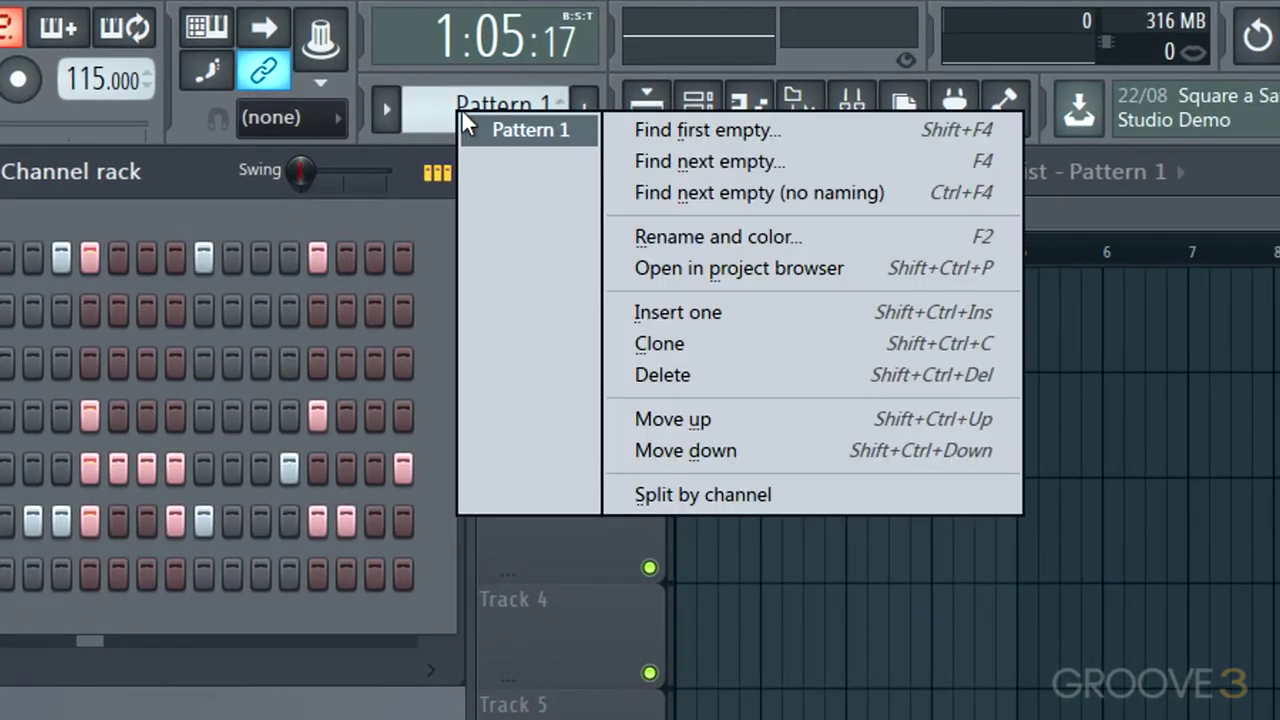
{"action": "left_click", "coordinate": [666, 236]}
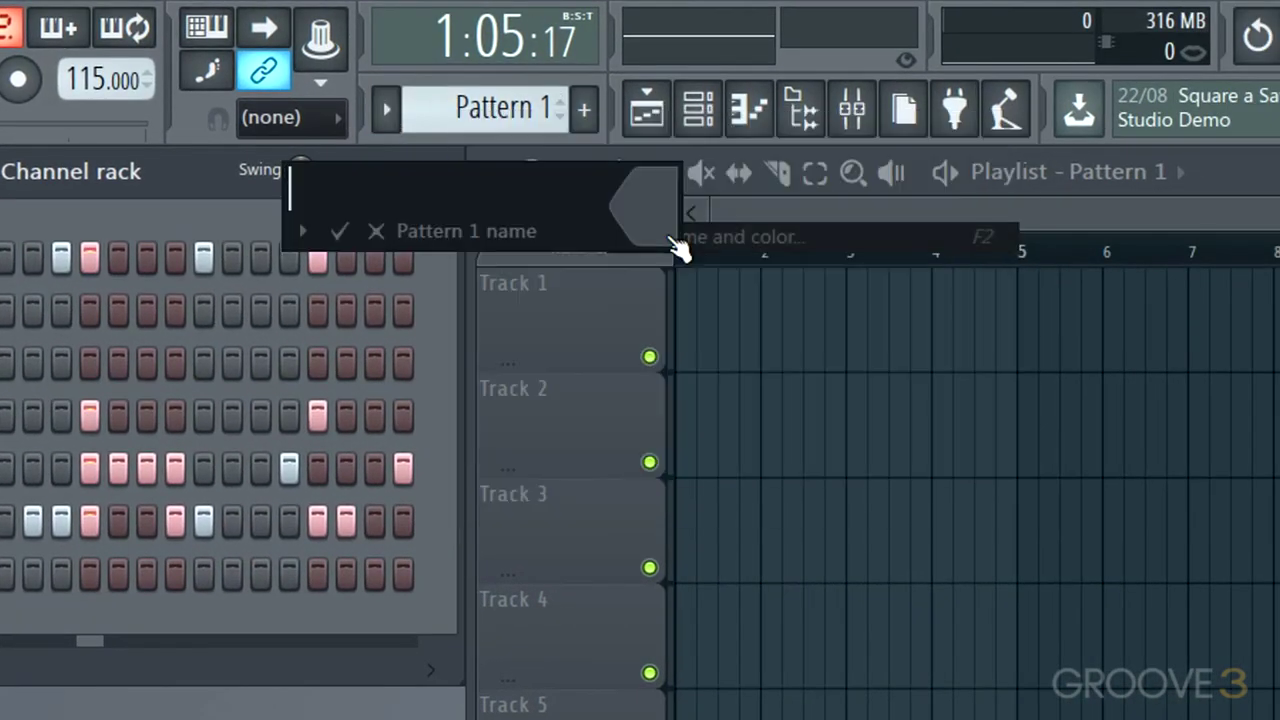
{"action": "type", "text": "D"}
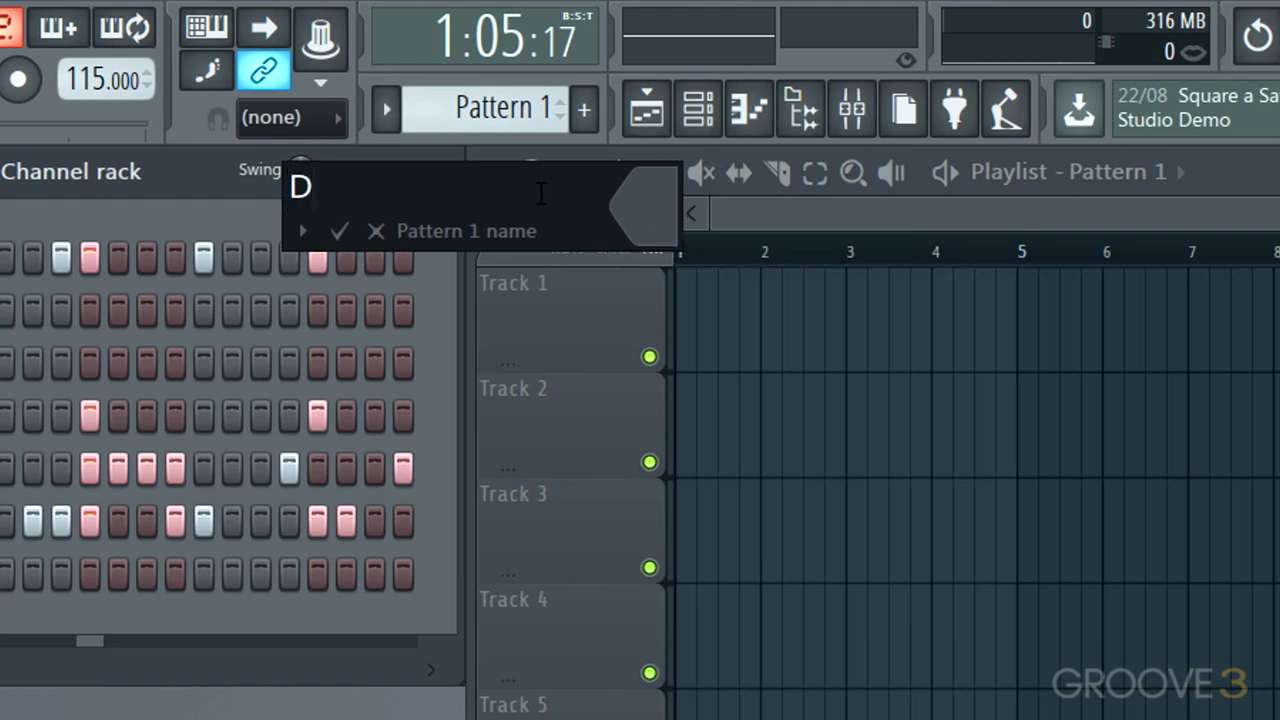
{"action": "type", "text": "rums 01"}
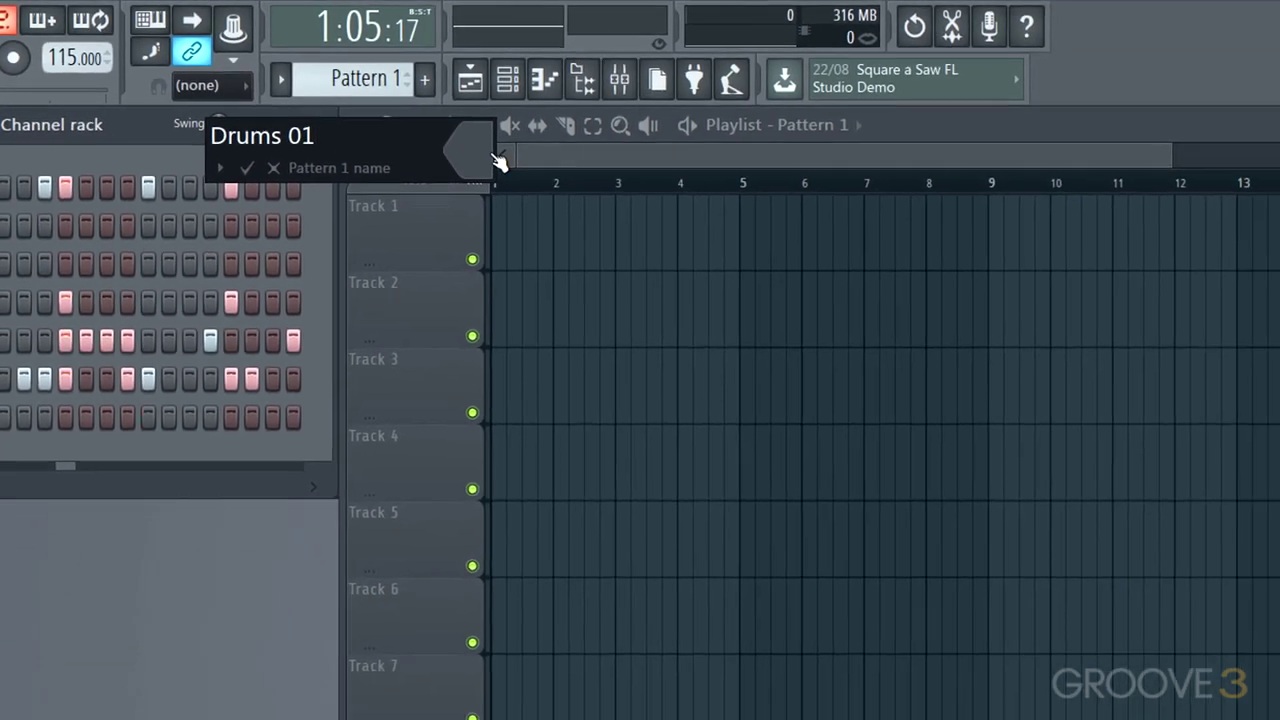
{"action": "left_click", "coordinate": [651, 223]}
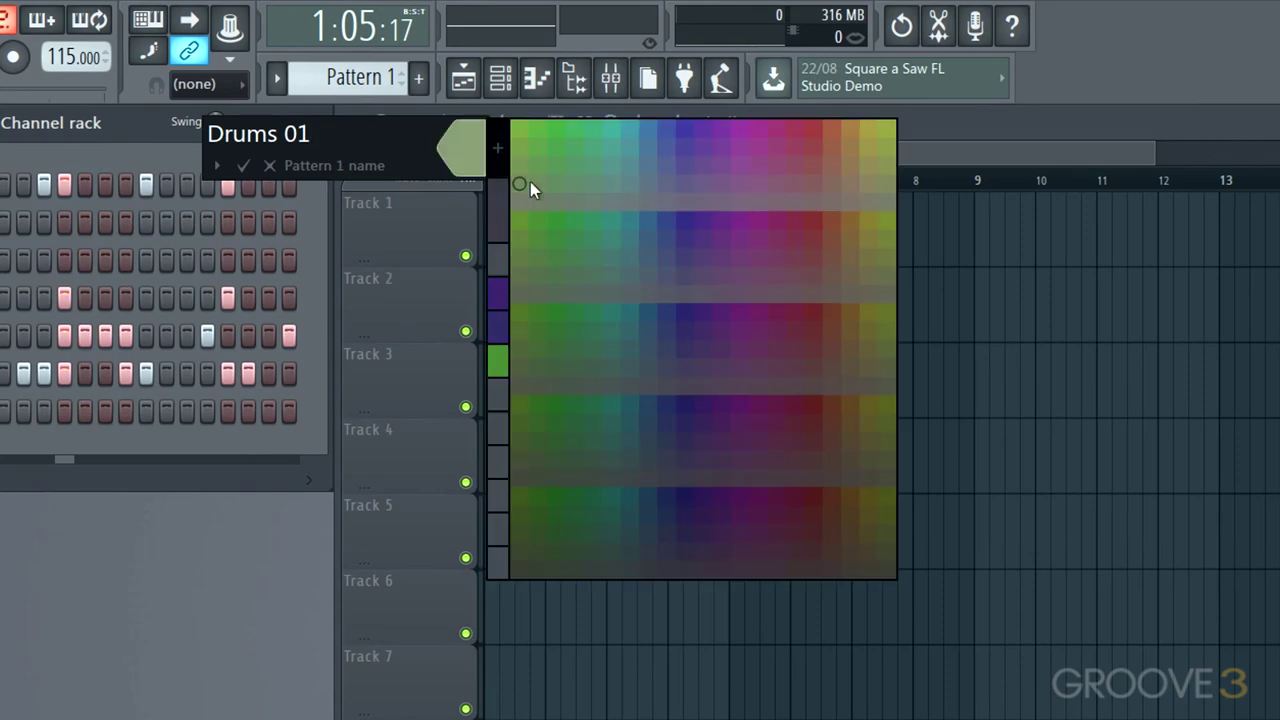
{"action": "left_click", "coordinate": [529, 225]}
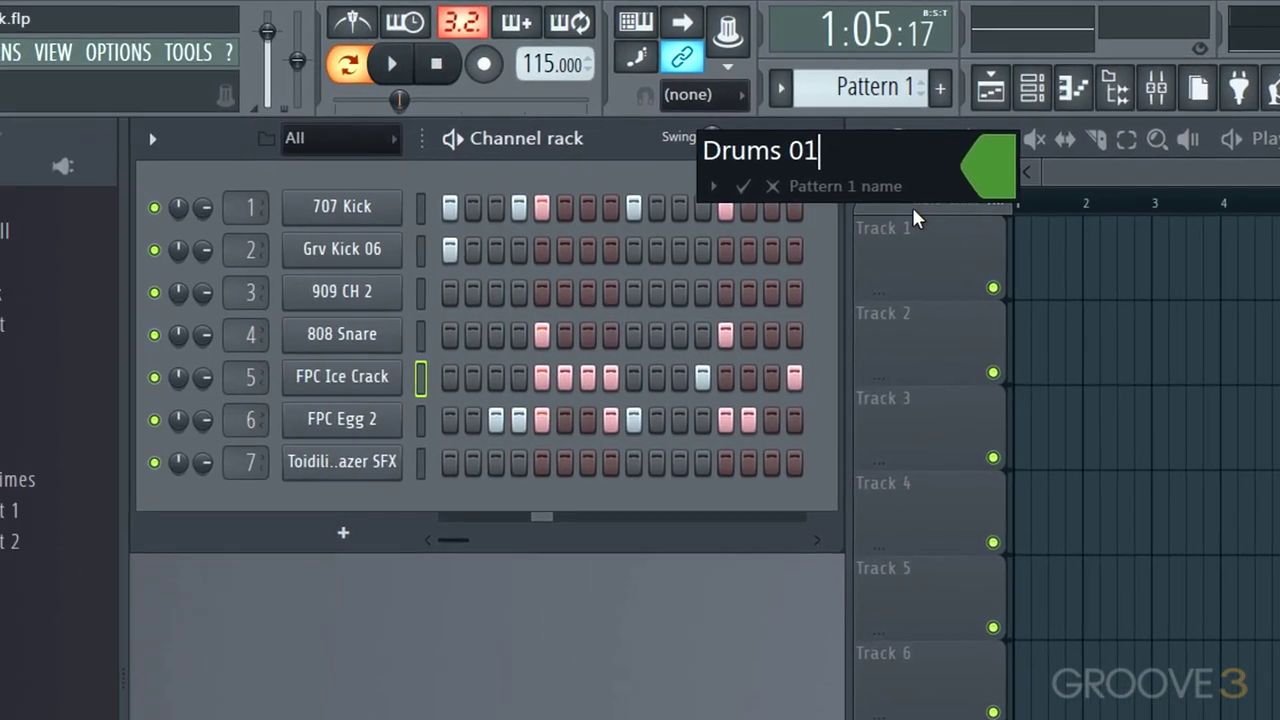
{"action": "key", "text": "Return"}
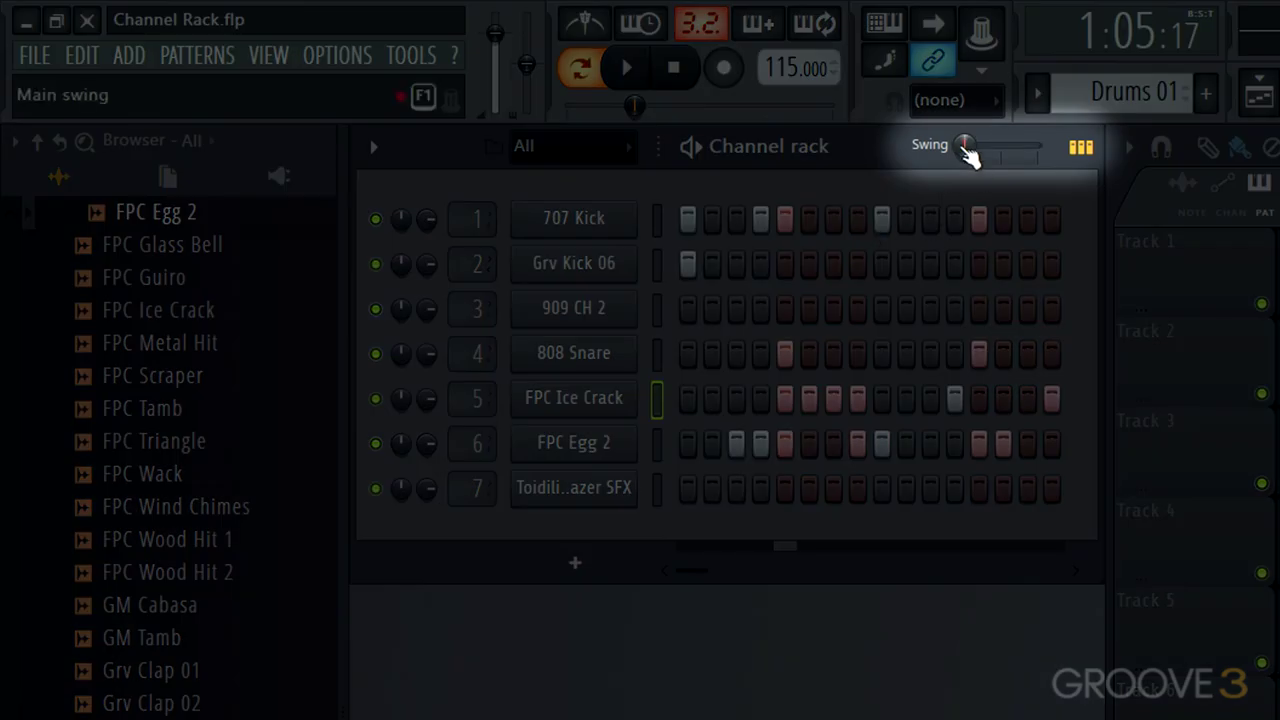
Raise the channel rack swing to roughly 32–36% while Drums 01 plays, then stop playback
{"action": "left_click_drag", "start_coordinate": [969, 150], "coordinate": [972, 153]}
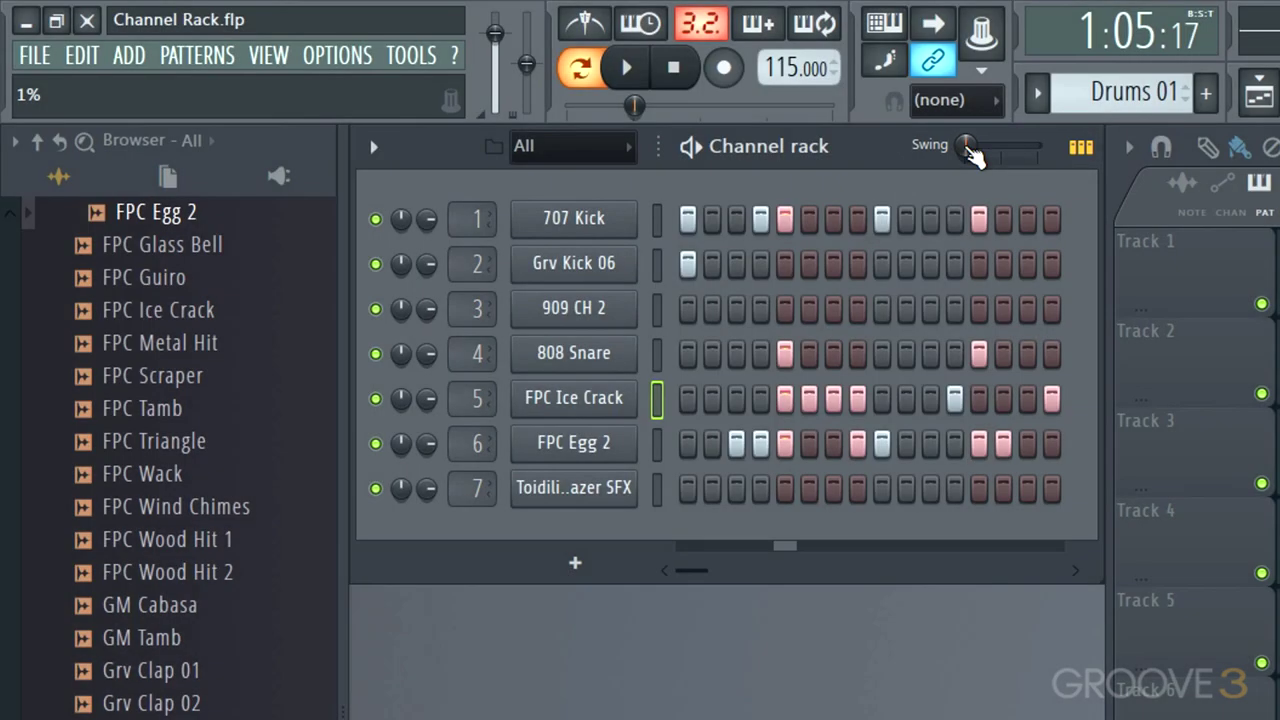
{"action": "key", "text": "space"}
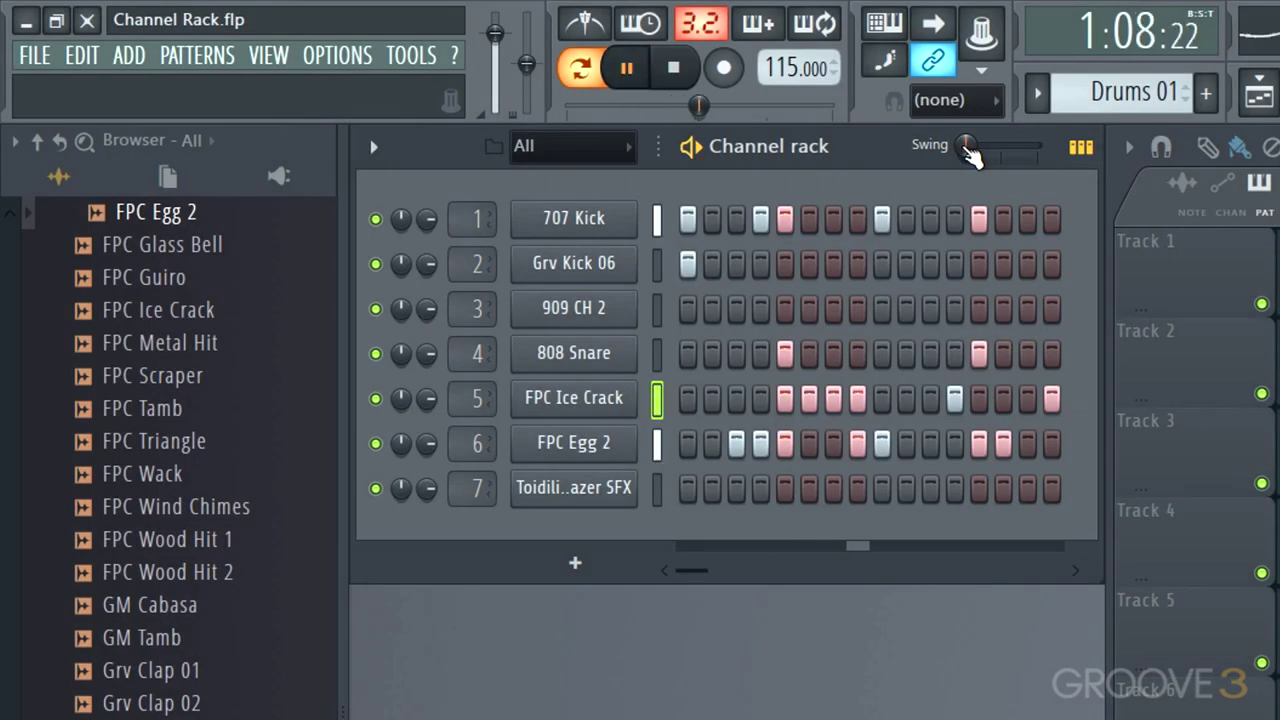
{"action": "left_click_drag", "start_coordinate": [969, 150], "coordinate": [969, 114]}
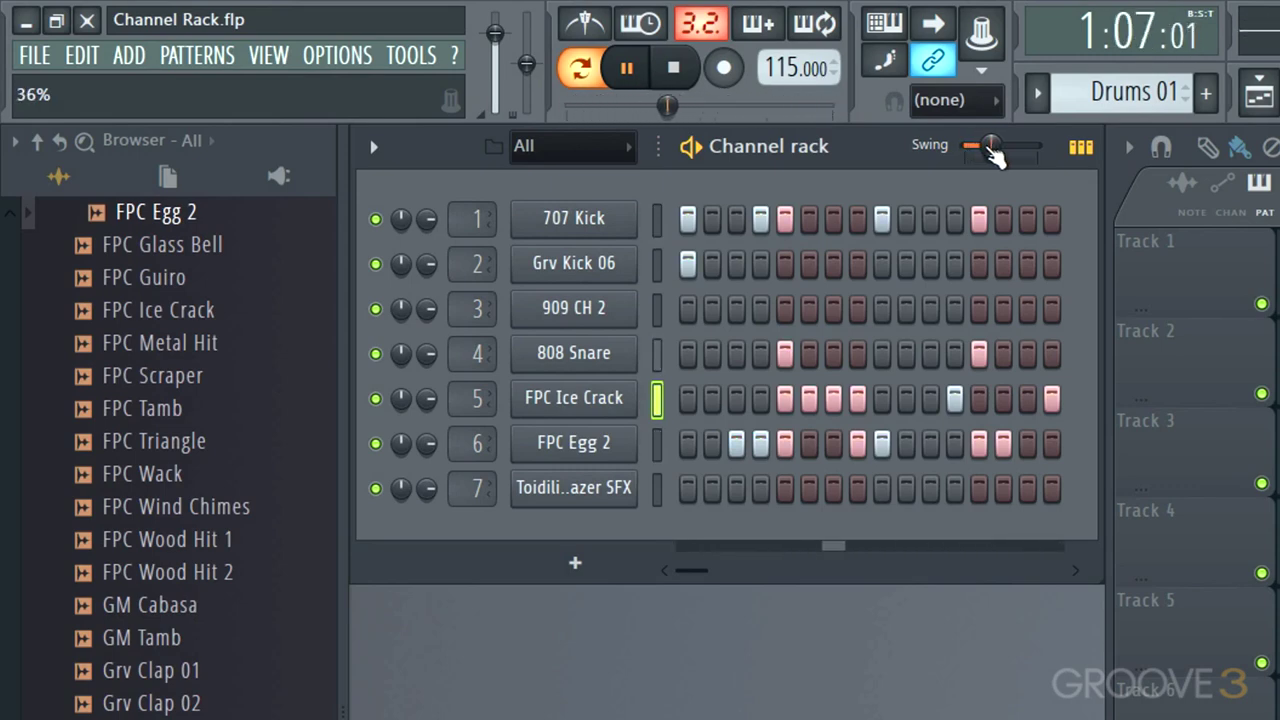
{"action": "key", "text": "space"}
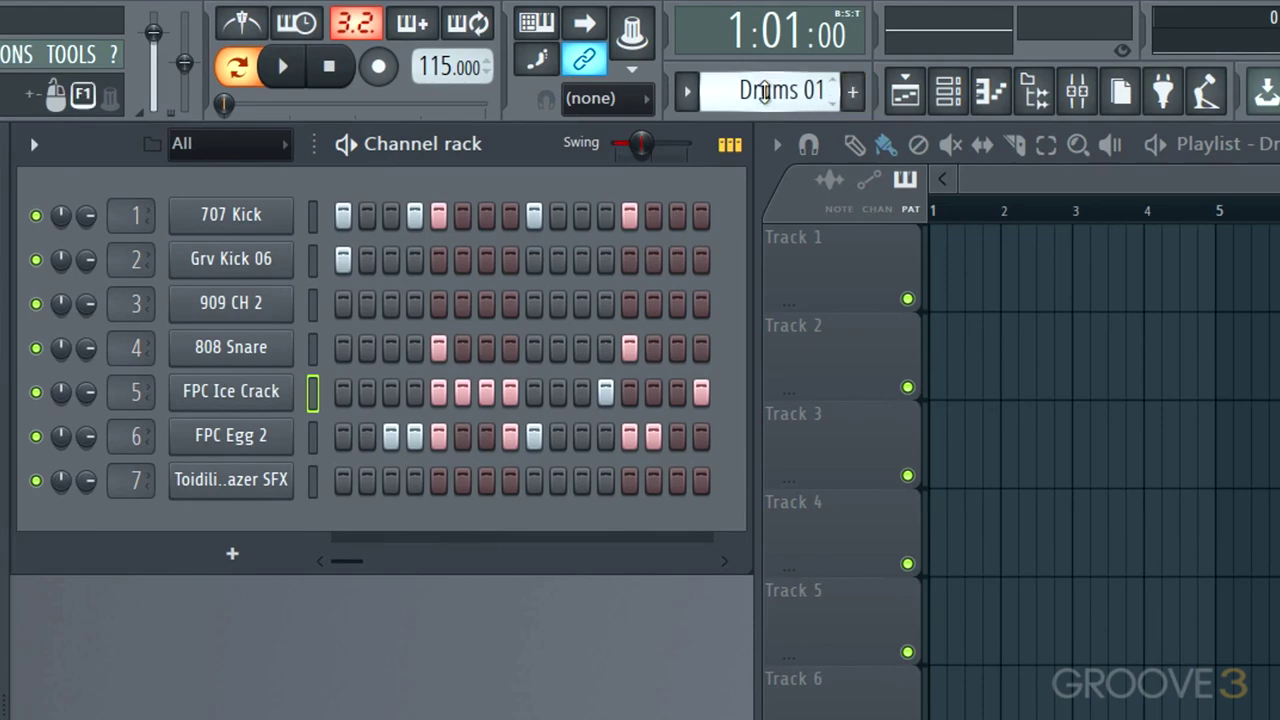
Add a second empty pattern named 'Drums 02' and set its colour
{"action": "left_click", "coordinate": [764, 92]}
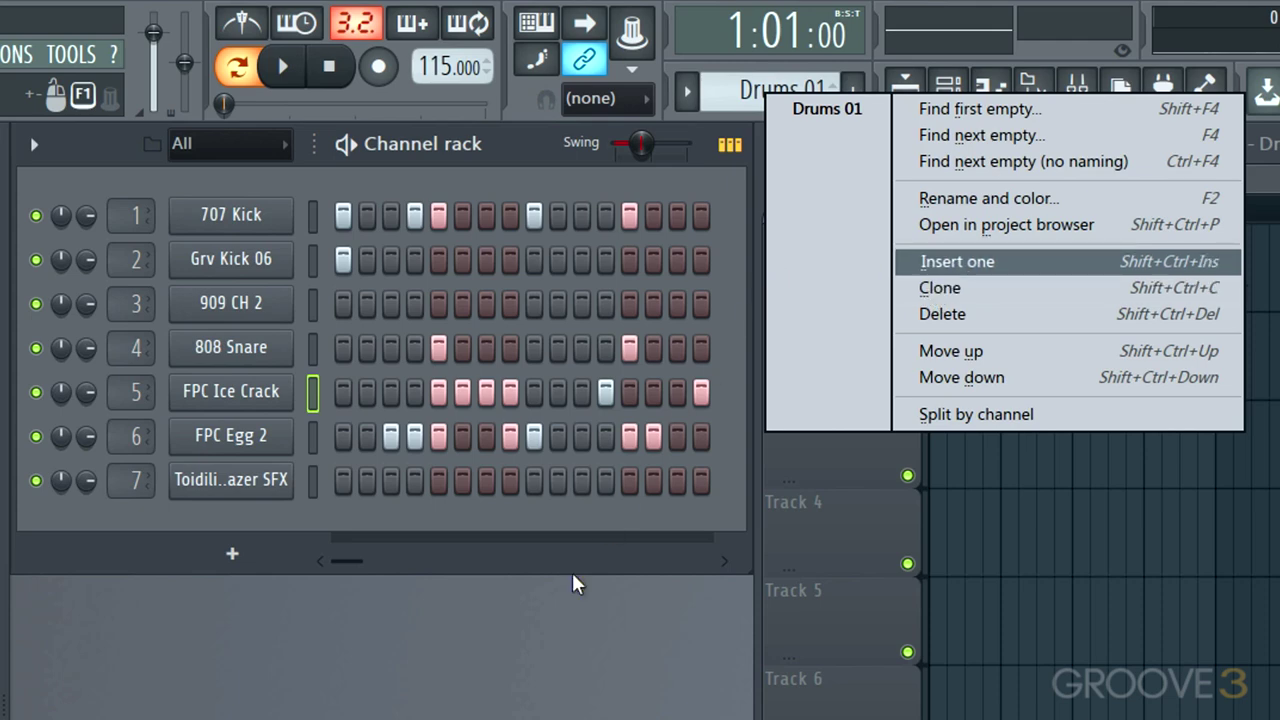
{"action": "left_click", "coordinate": [694, 391]}
{"action": "left_click", "coordinate": [852, 91]}
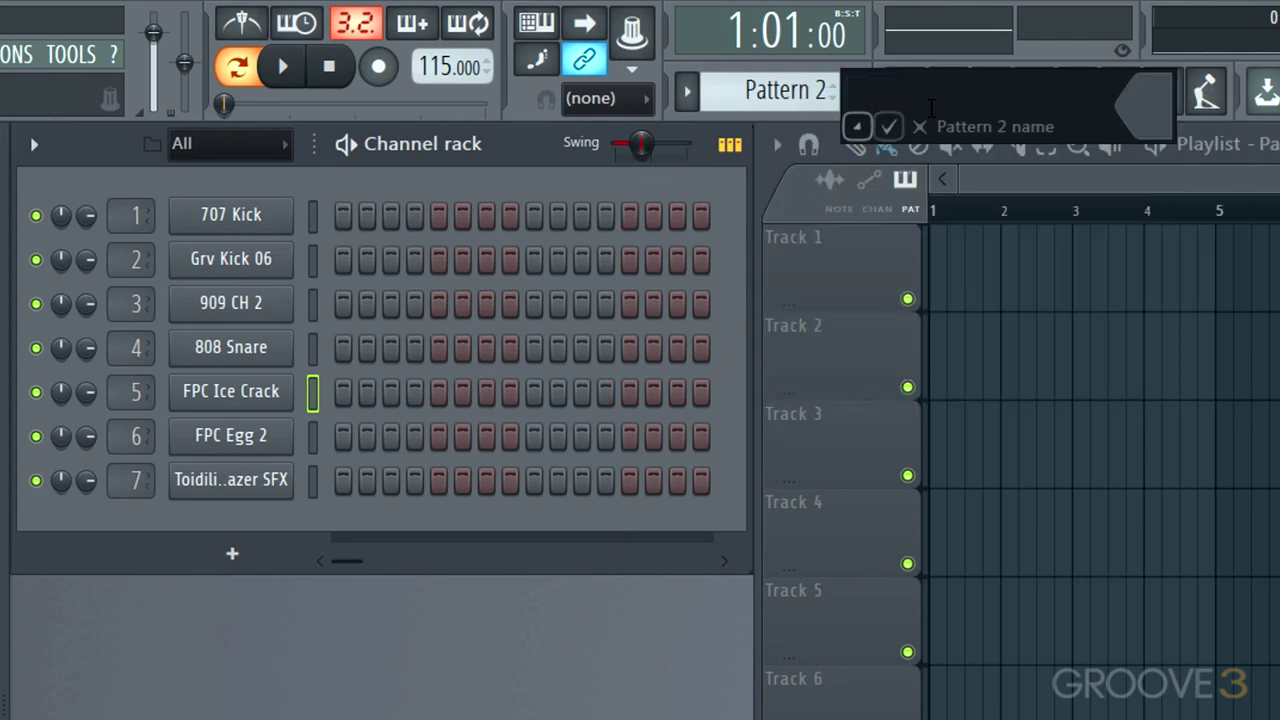
{"action": "type", "text": "Dr"}
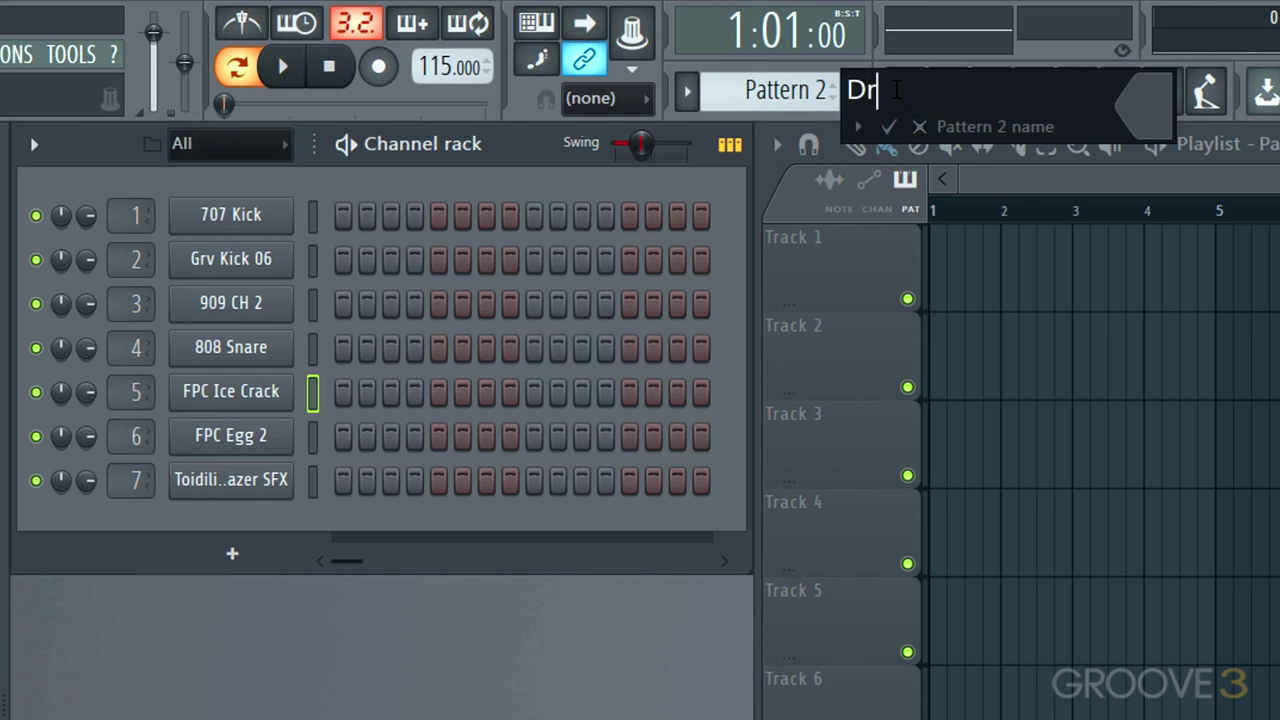
{"action": "type", "text": "ums 02"}
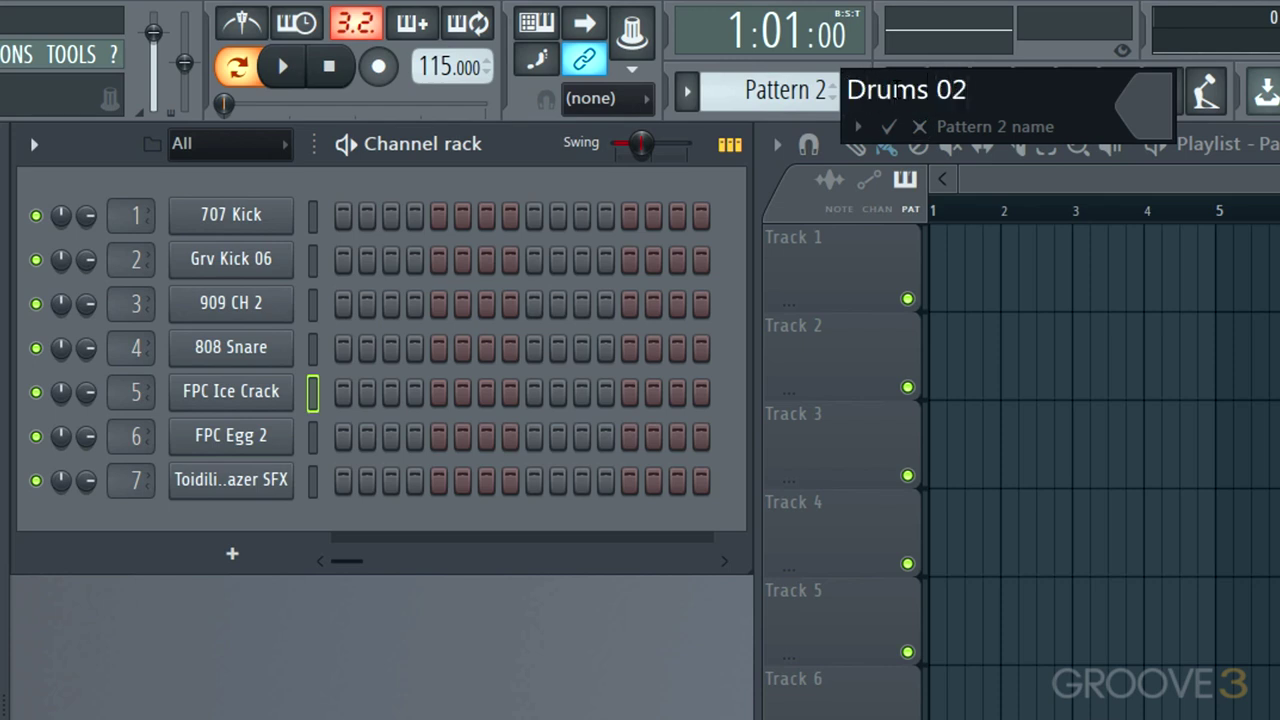
{"action": "scroll", "coordinate": [1143, 110], "scroll_direction": "down", "scroll_amount": 3}
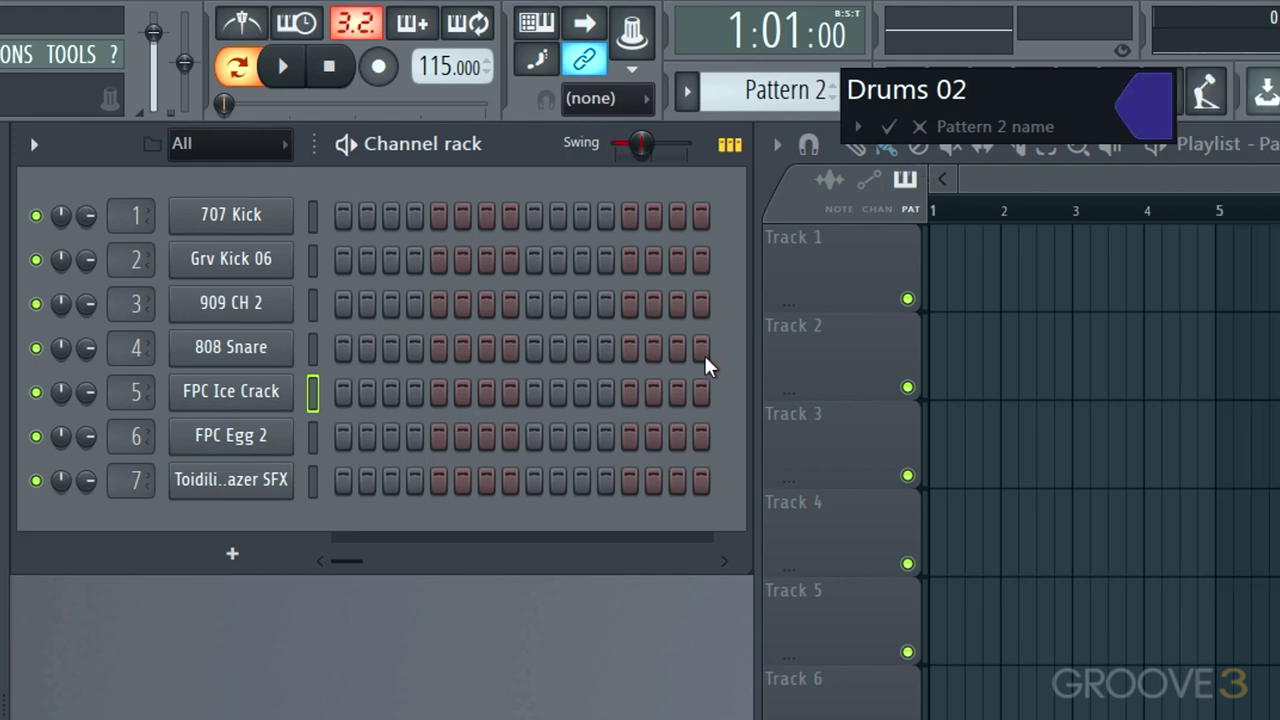
{"action": "key", "text": "Return"}
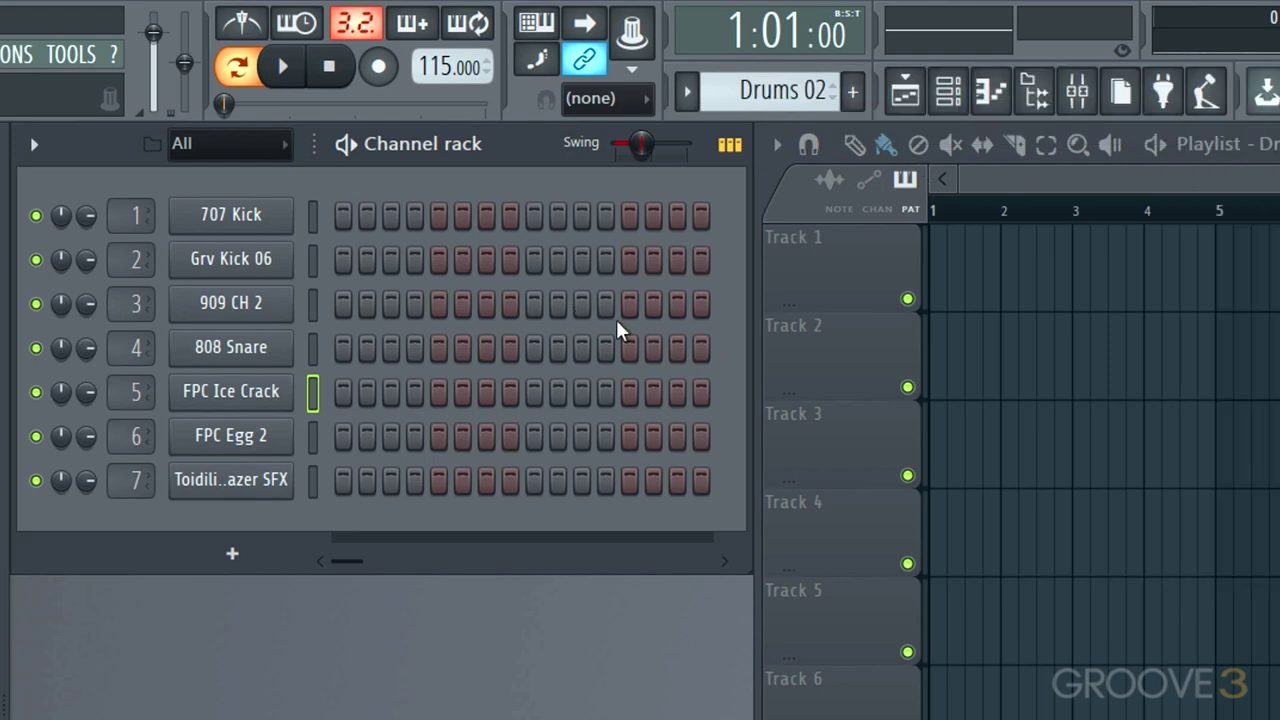
Program Grv Kick 06 step 1, 909 CH 2 step 2, 808 Snare step 4, two Ice Crack hits, and FPC Egg 2 steps 1, 3, 11
{"action": "left_click", "coordinate": [343, 259]}
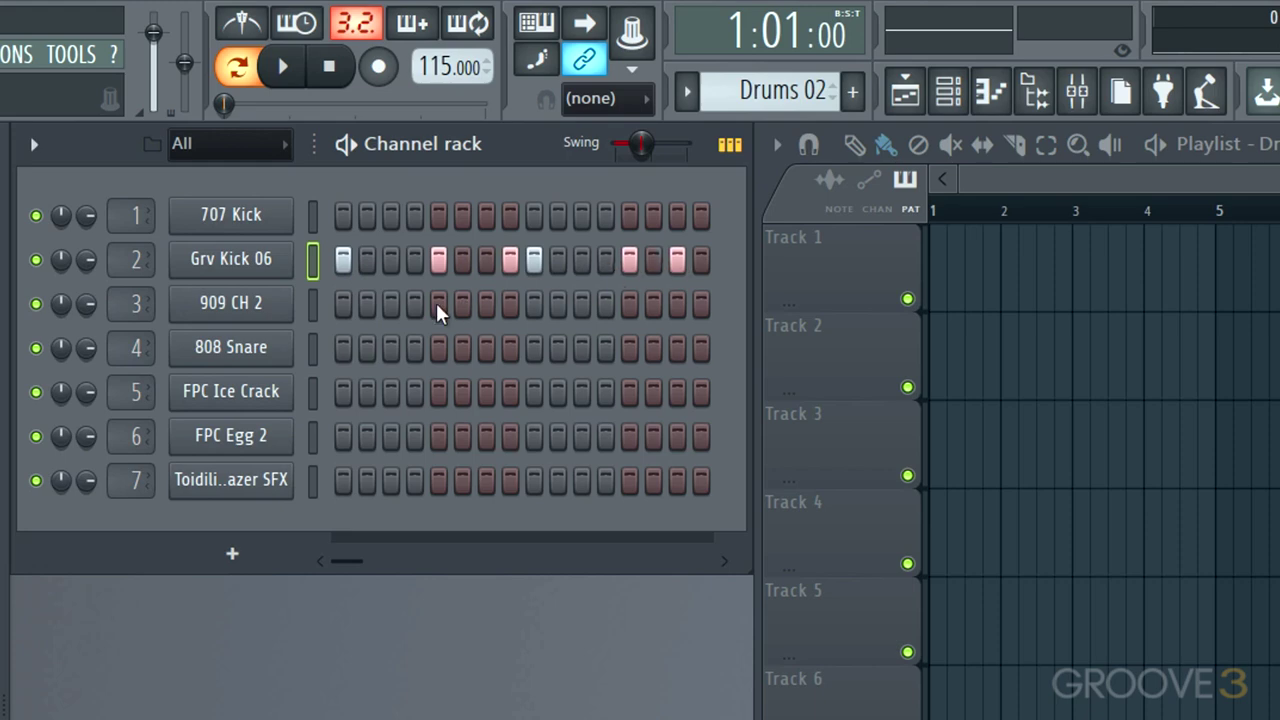
{"action": "left_click", "coordinate": [367, 303]}
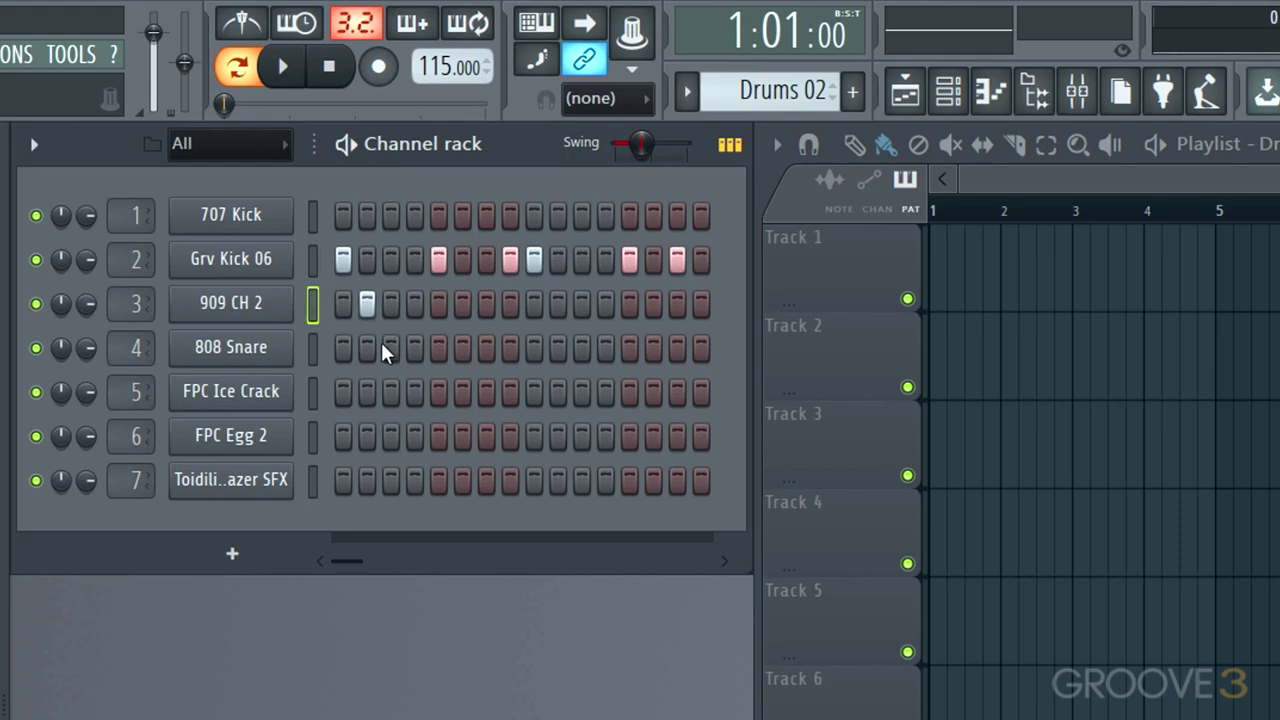
{"action": "left_click", "coordinate": [414, 347]}
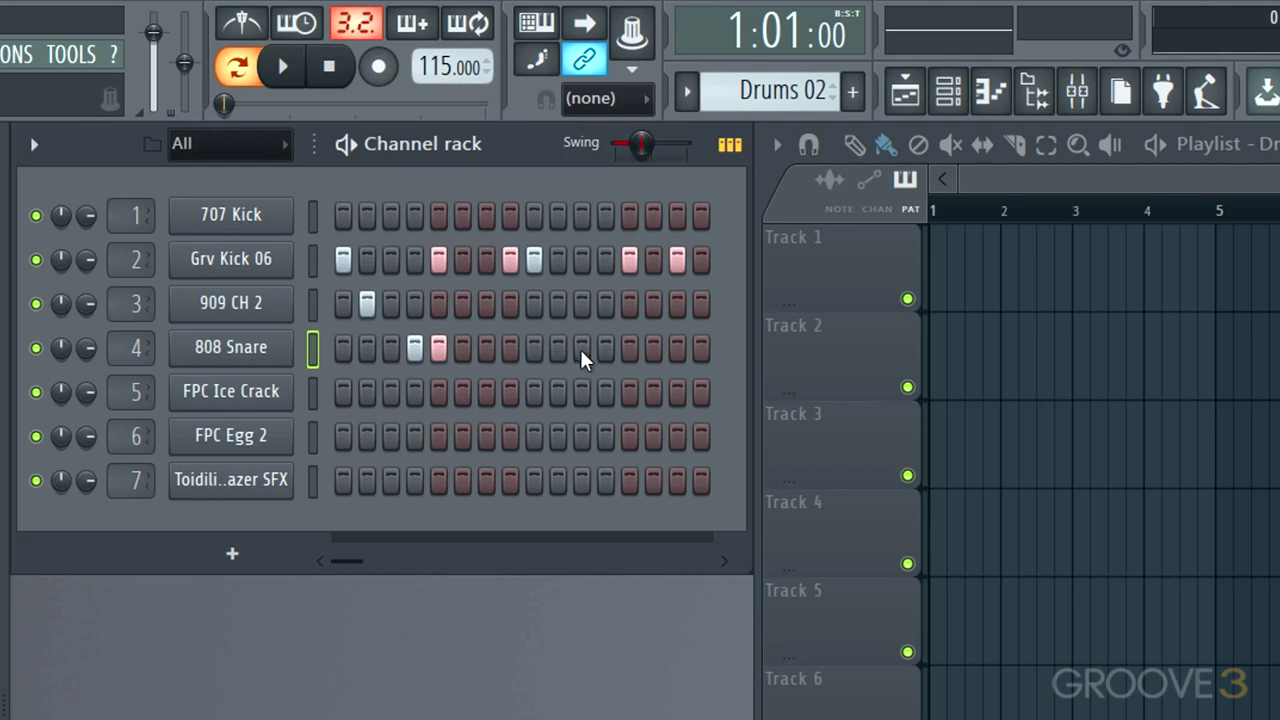
{"action": "left_click", "coordinate": [437, 391]}
{"action": "left_click", "coordinate": [462, 391]}
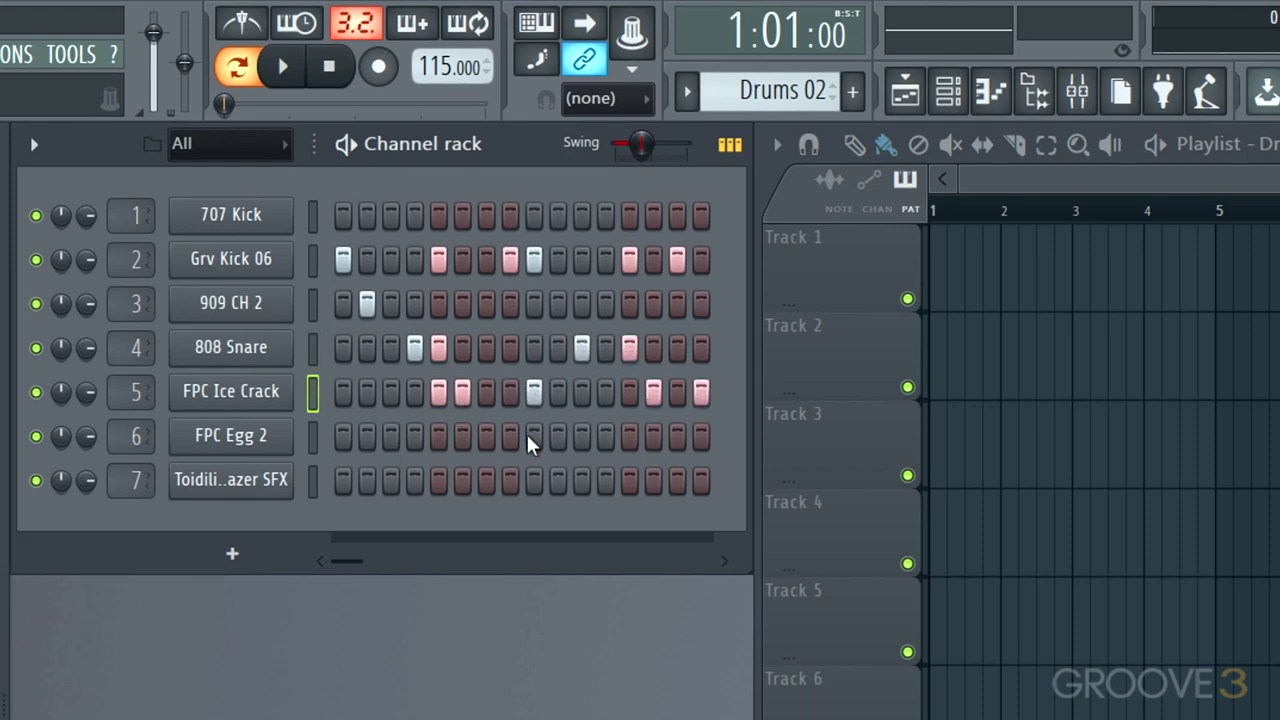
{"action": "left_click", "coordinate": [391, 436]}
{"action": "left_click", "coordinate": [343, 436]}
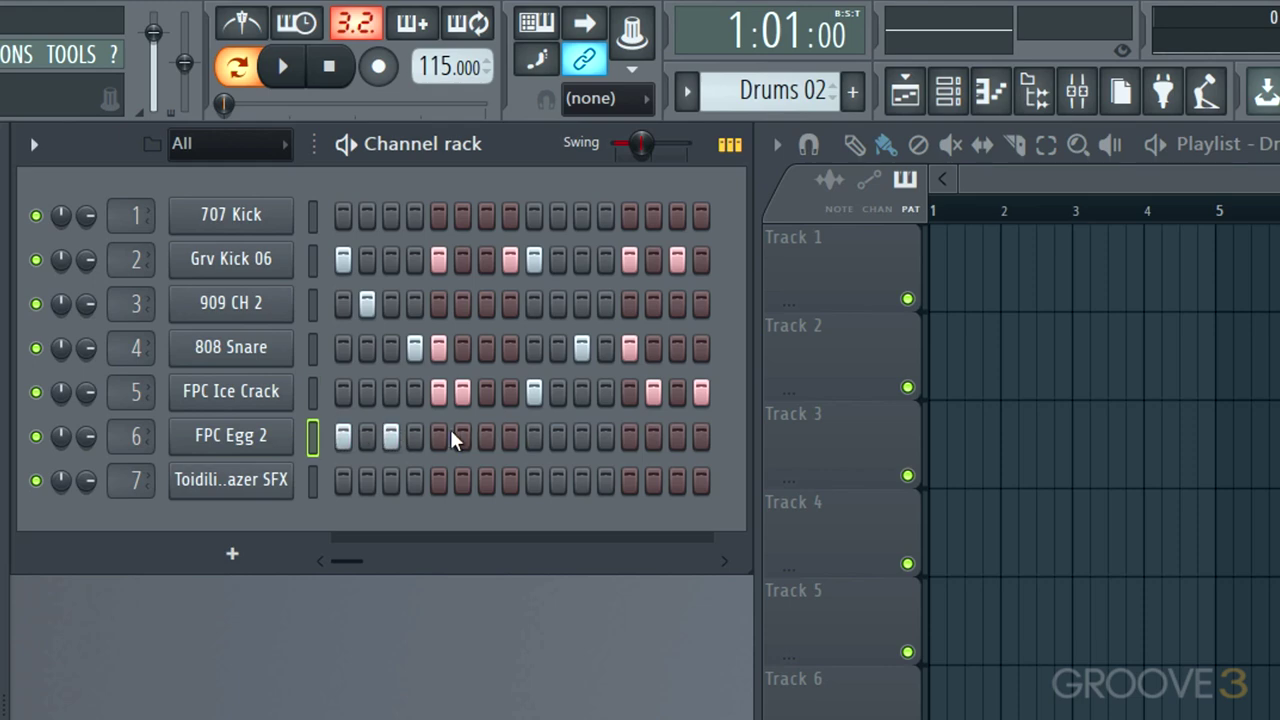
{"action": "left_click", "coordinate": [580, 437]}
Audition Drums 02, add a step-2 hit on the seventh channel, and play it again
{"action": "key", "text": "space"}
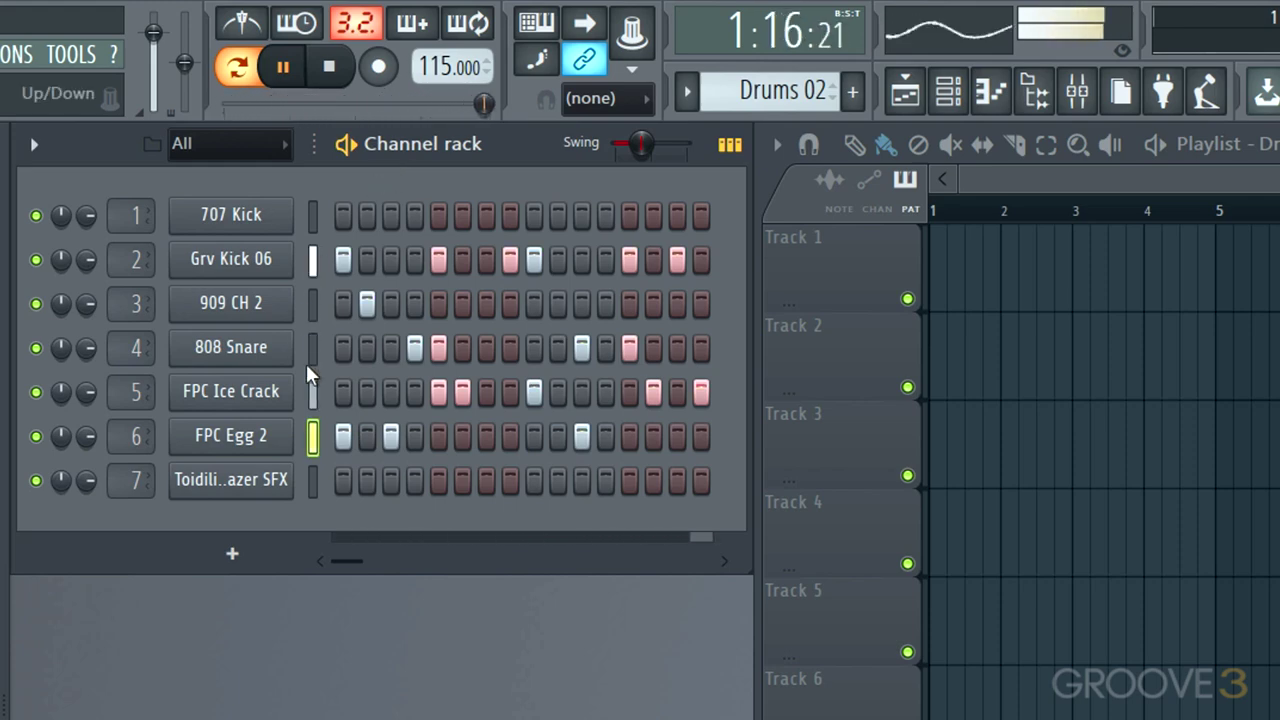
{"action": "key", "text": "space"}
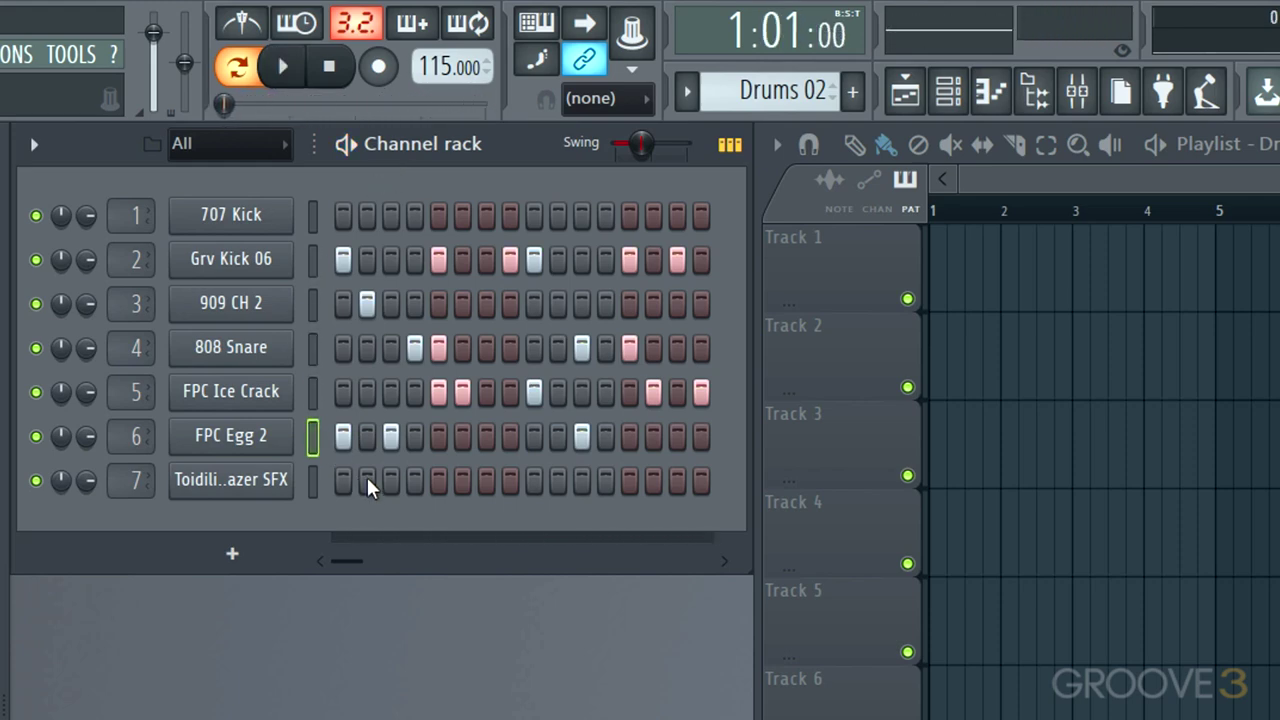
{"action": "left_click", "coordinate": [367, 480]}
{"action": "key", "text": "space"}
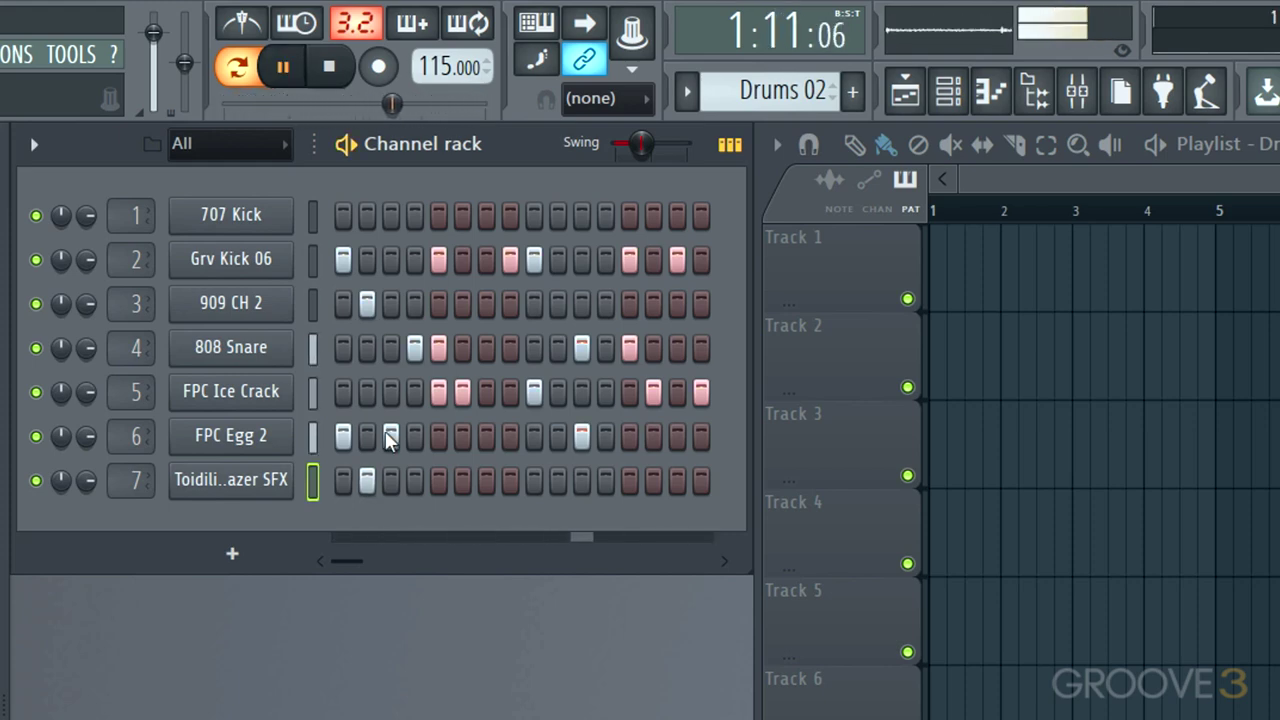
{"action": "key", "text": "space"}
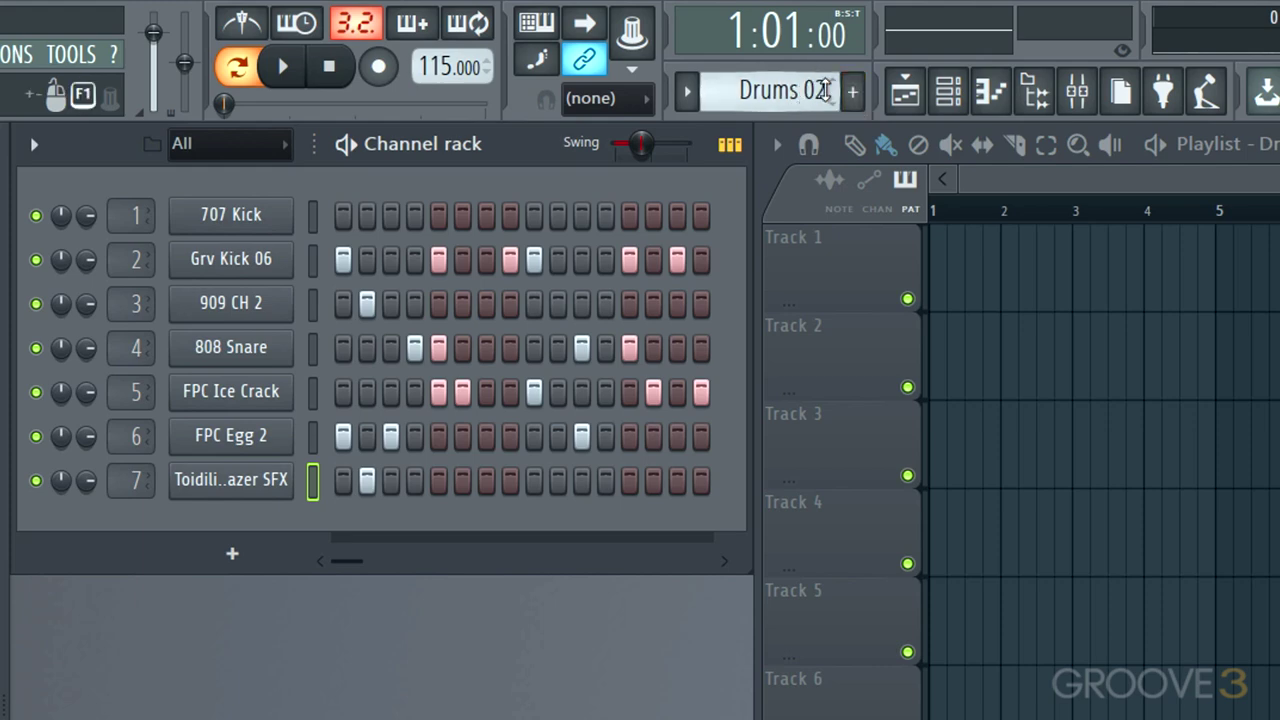
Discard an unnamed third pattern and switch the channel rack to Drums 02
{"action": "left_click", "coordinate": [852, 92]}
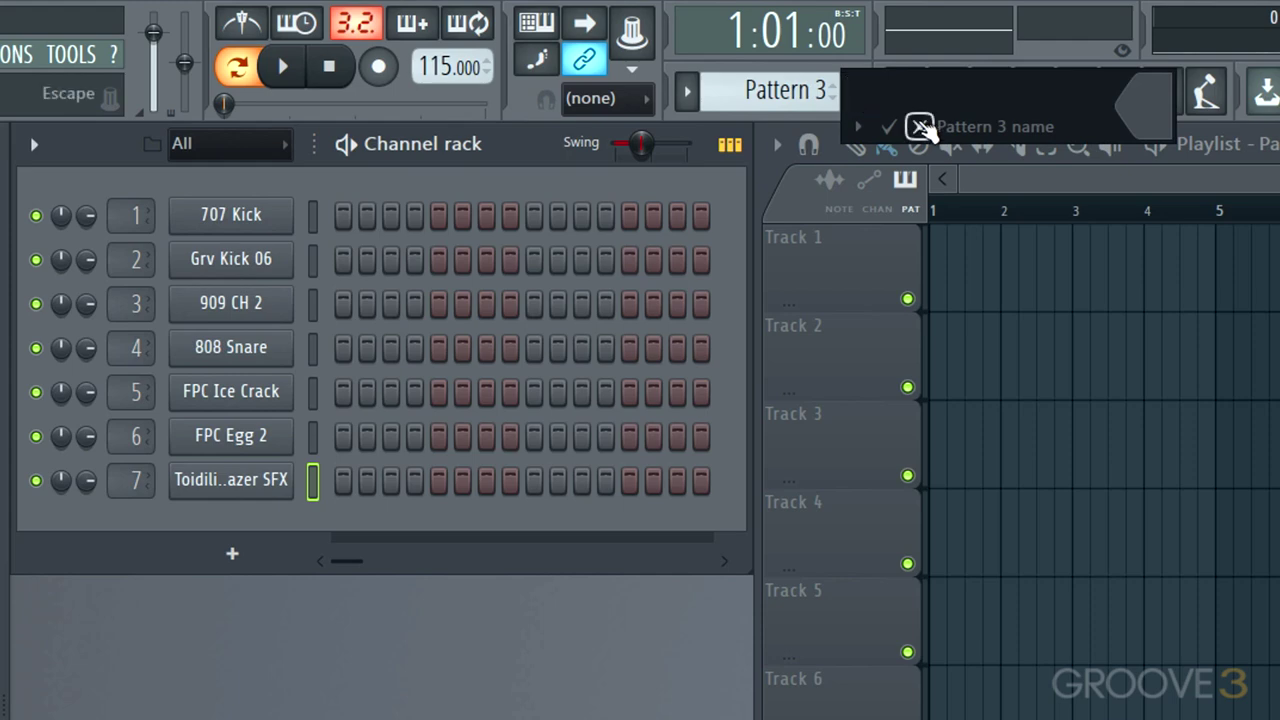
{"action": "left_click", "coordinate": [919, 126]}
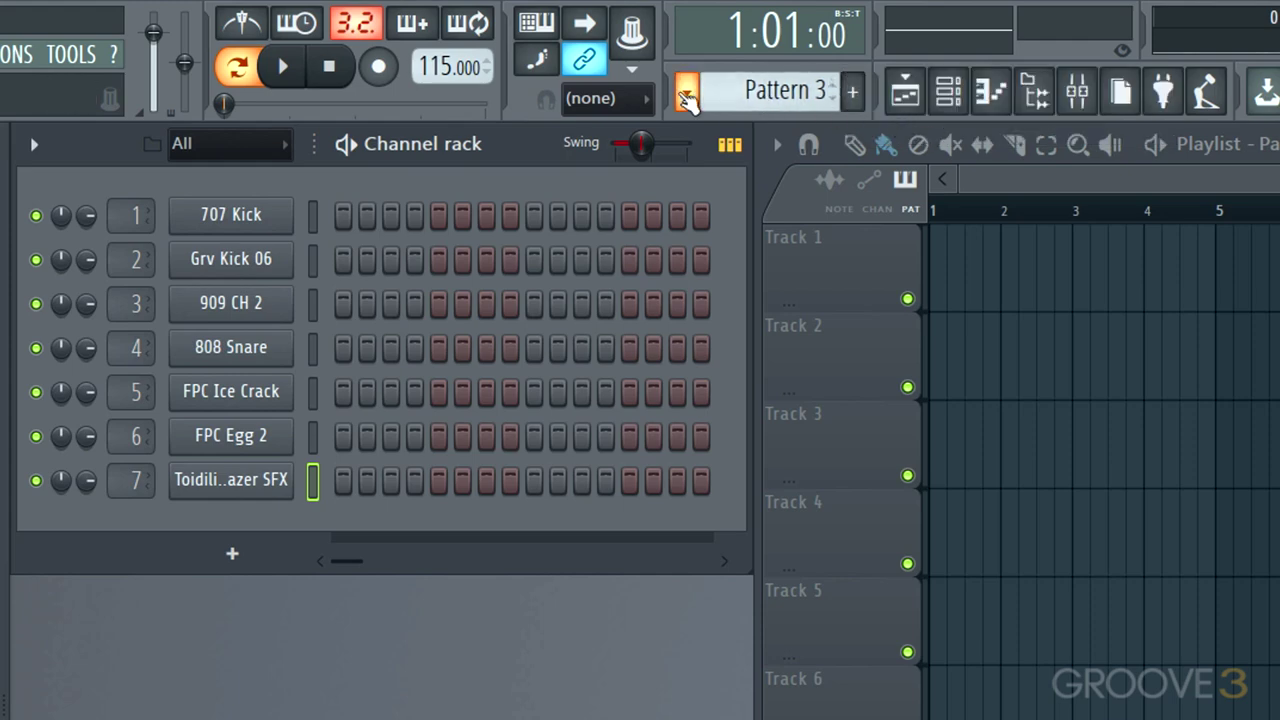
{"action": "left_click", "coordinate": [686, 94]}
{"action": "left_click", "coordinate": [685, 94]}
{"action": "left_click", "coordinate": [685, 94]}
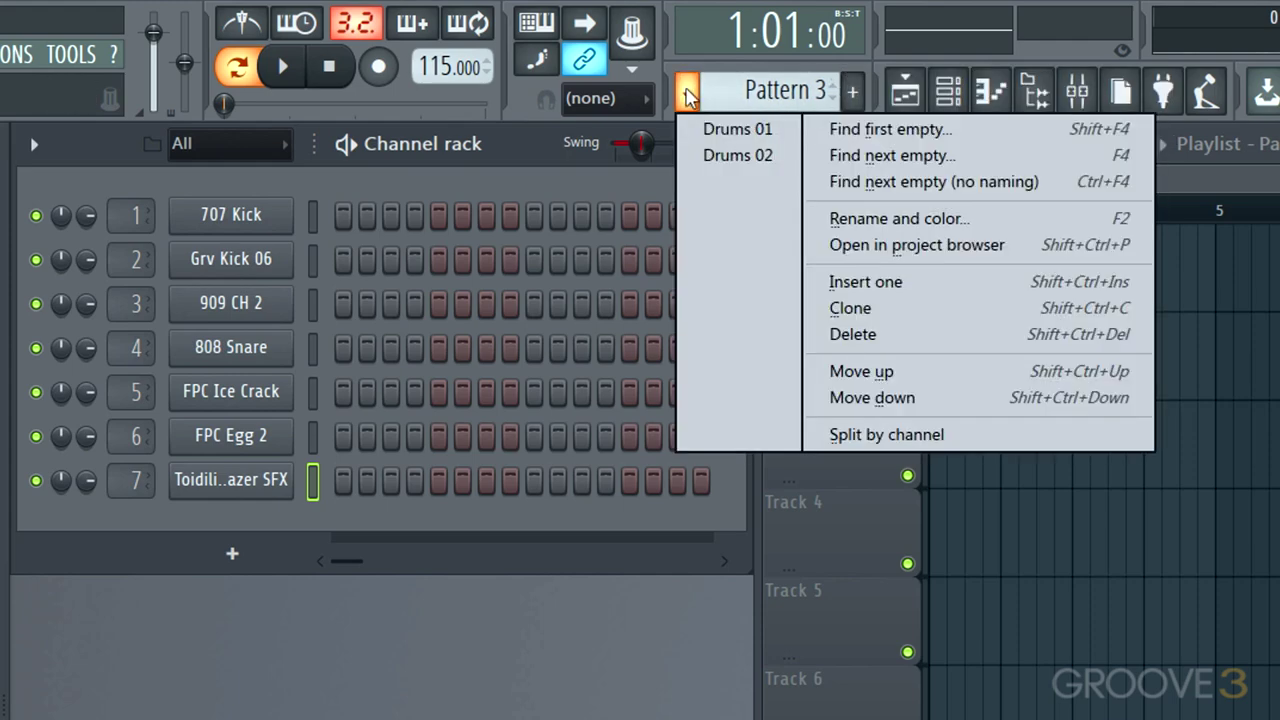
{"action": "left_click", "coordinate": [738, 155]}
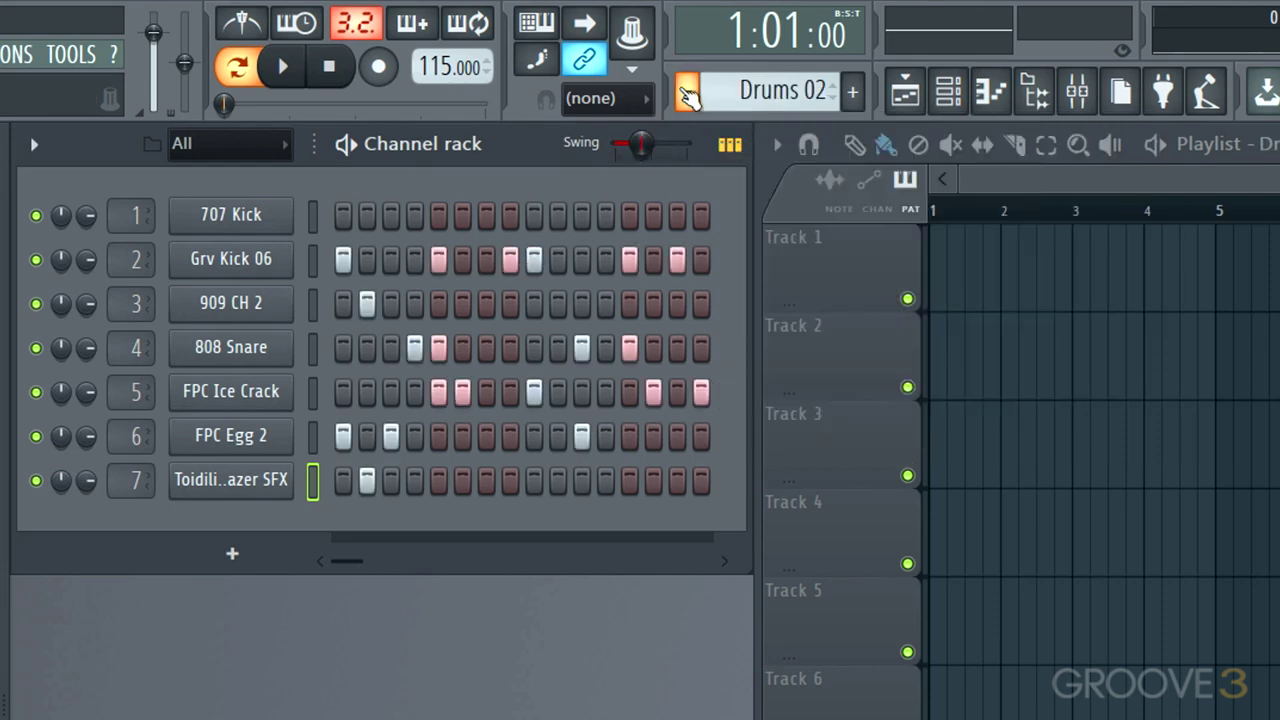
Select Drums 01 and toggle the channel rack to graph view and back to step buttons
{"action": "left_click", "coordinate": [686, 94]}
{"action": "left_click", "coordinate": [712, 129]}
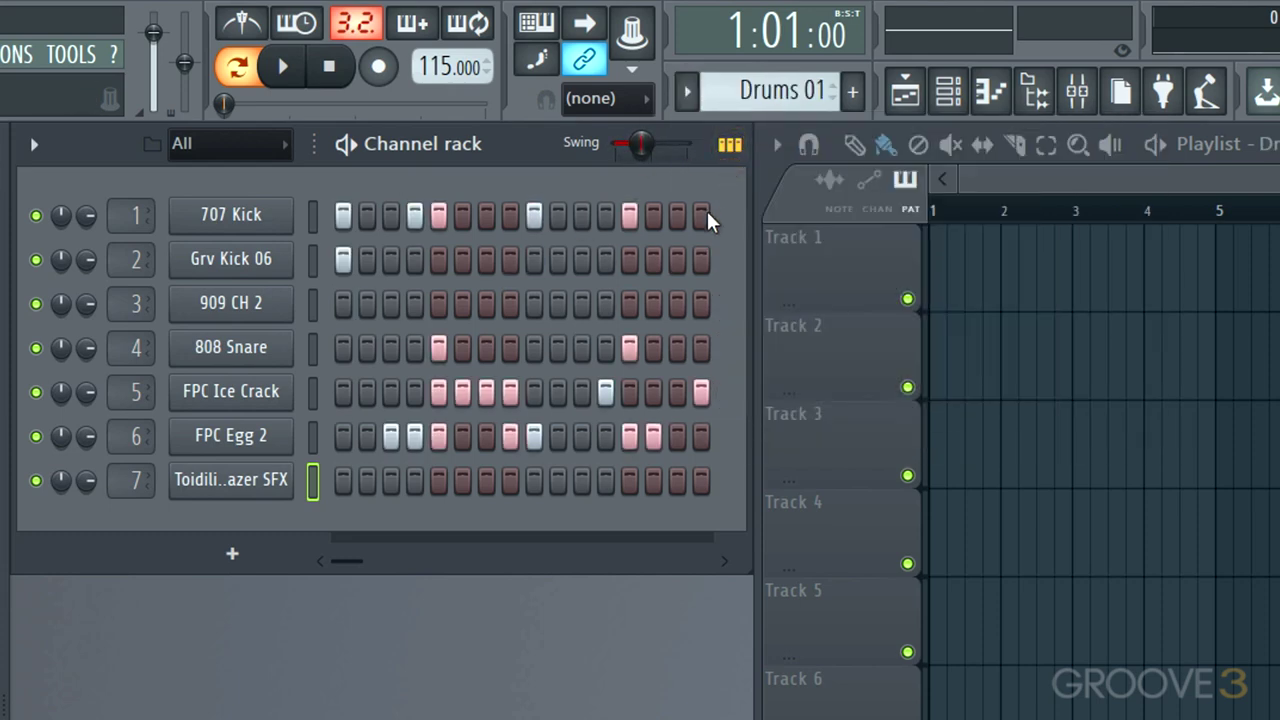
{"action": "left_click", "coordinate": [730, 146]}
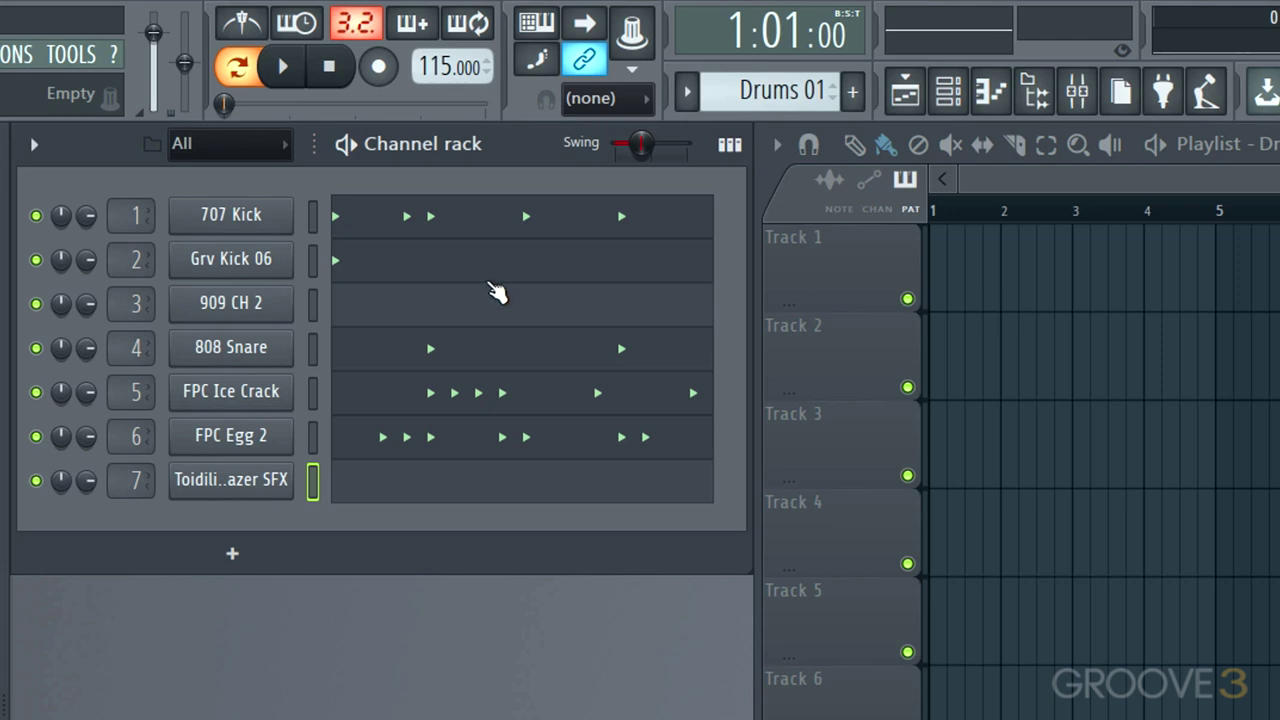
{"action": "left_click", "coordinate": [730, 146]}
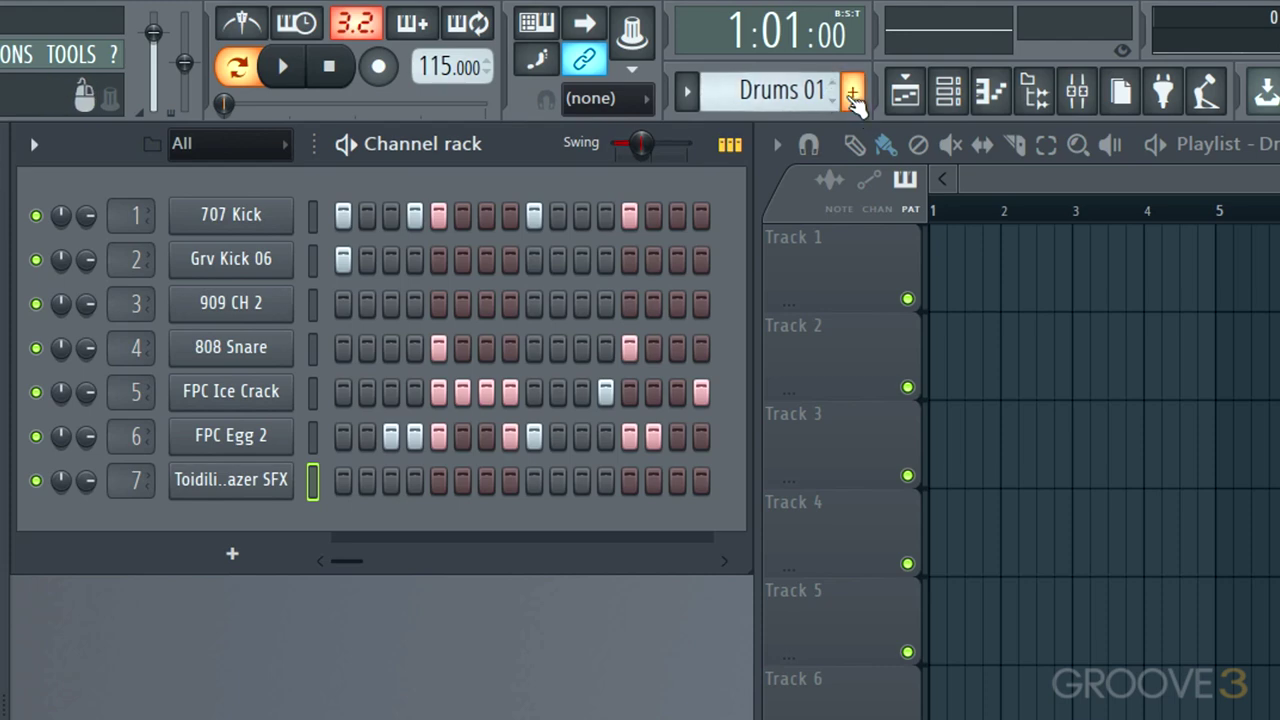
Add a third pattern named '2 Bar Drums' with an olive colour swatch
{"action": "left_click", "coordinate": [853, 95]}
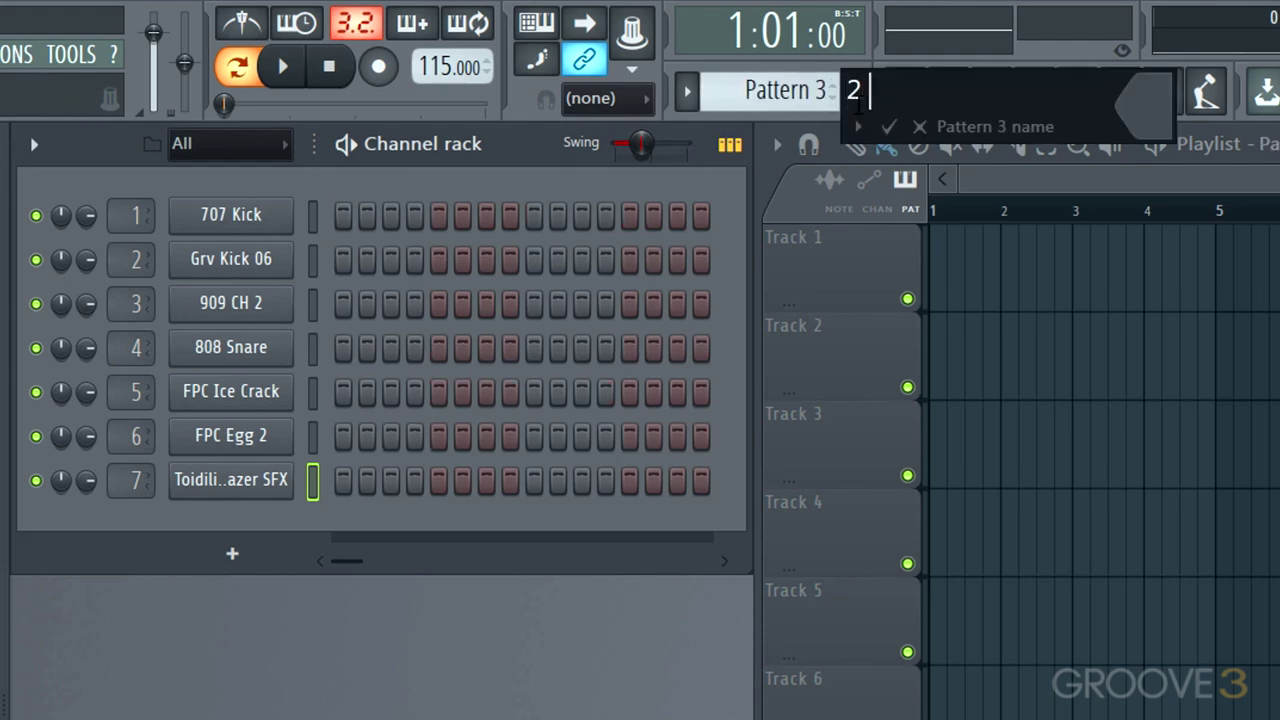
{"action": "type", "text": "Bar Drums"}
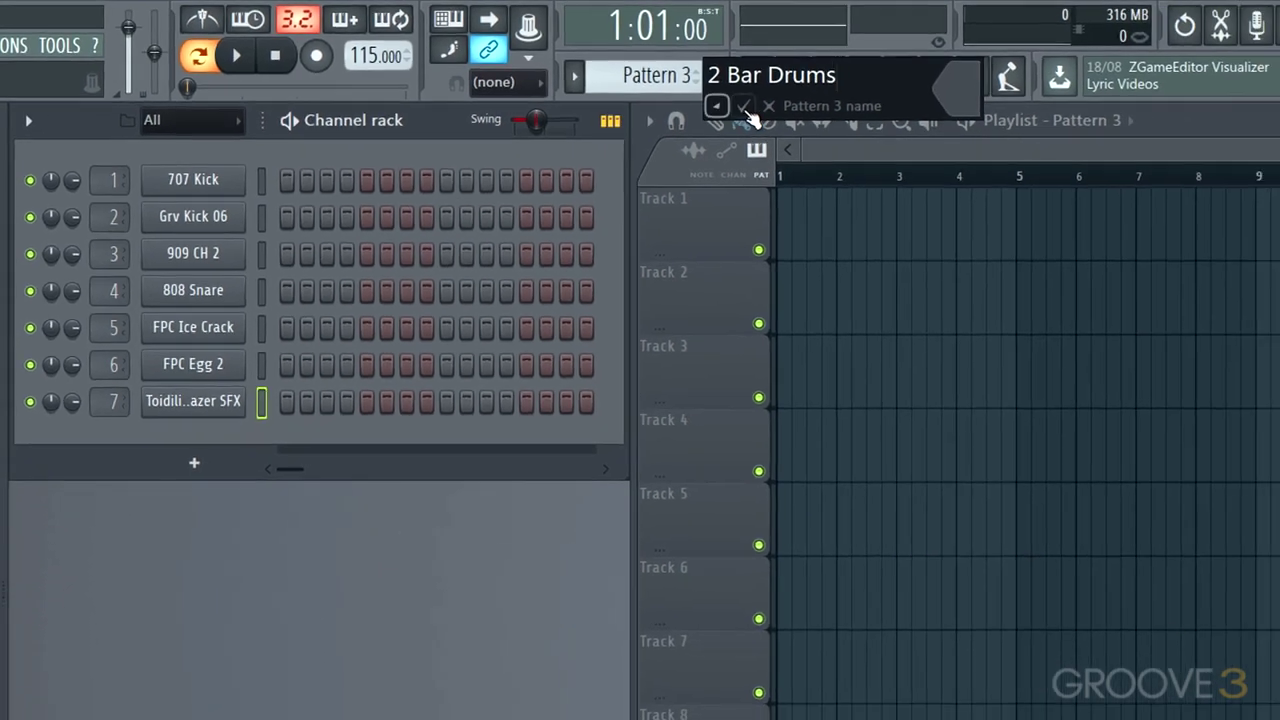
{"action": "left_click", "coordinate": [959, 90]}
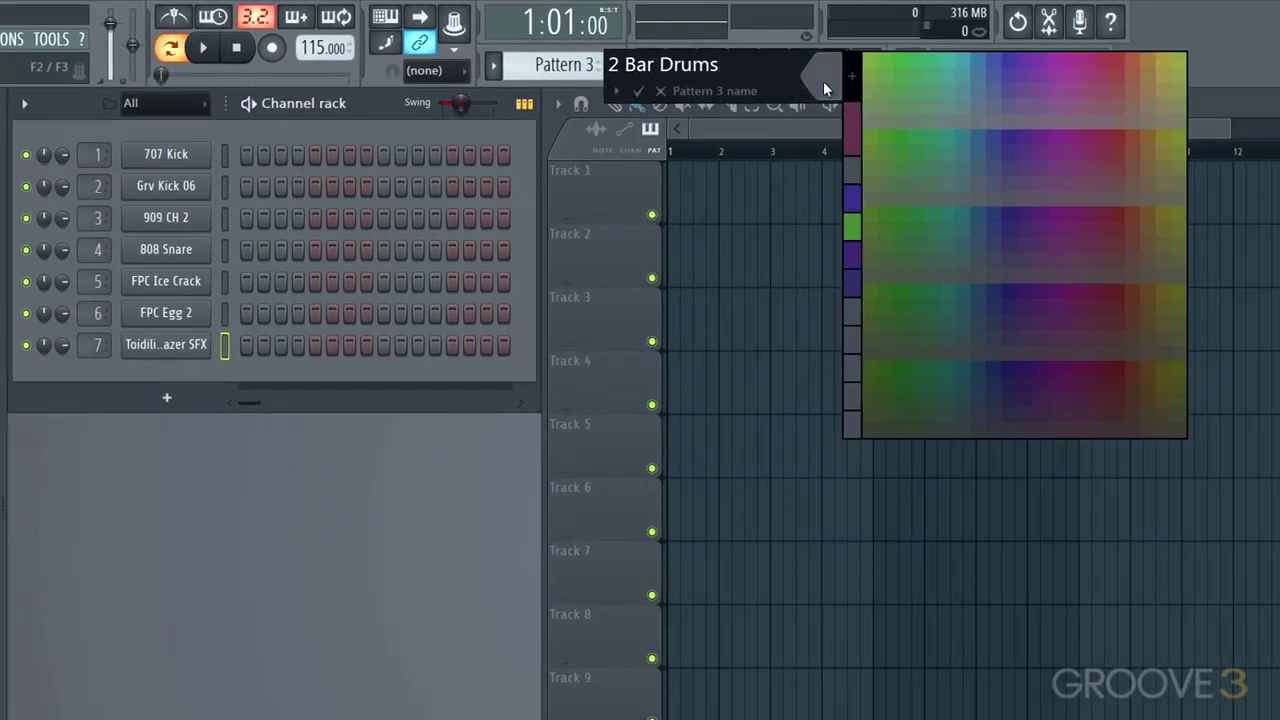
{"action": "left_click", "coordinate": [1160, 333]}
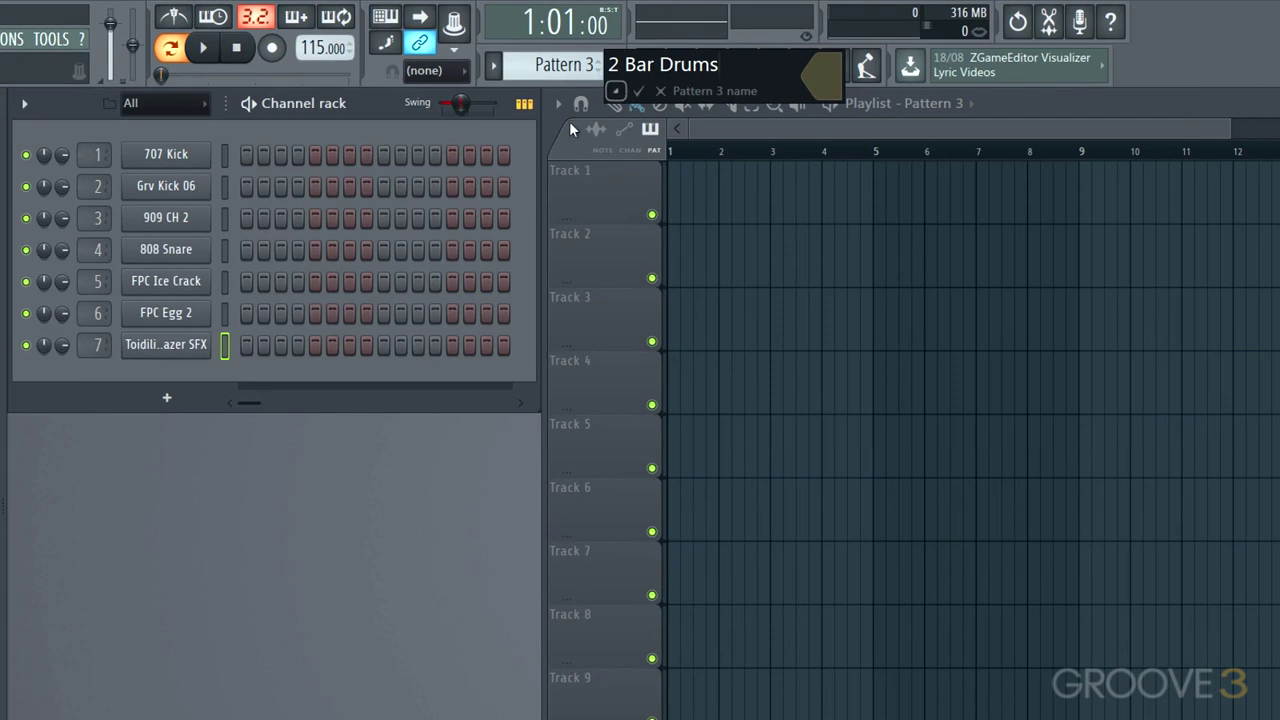
{"action": "left_click", "coordinate": [638, 90]}
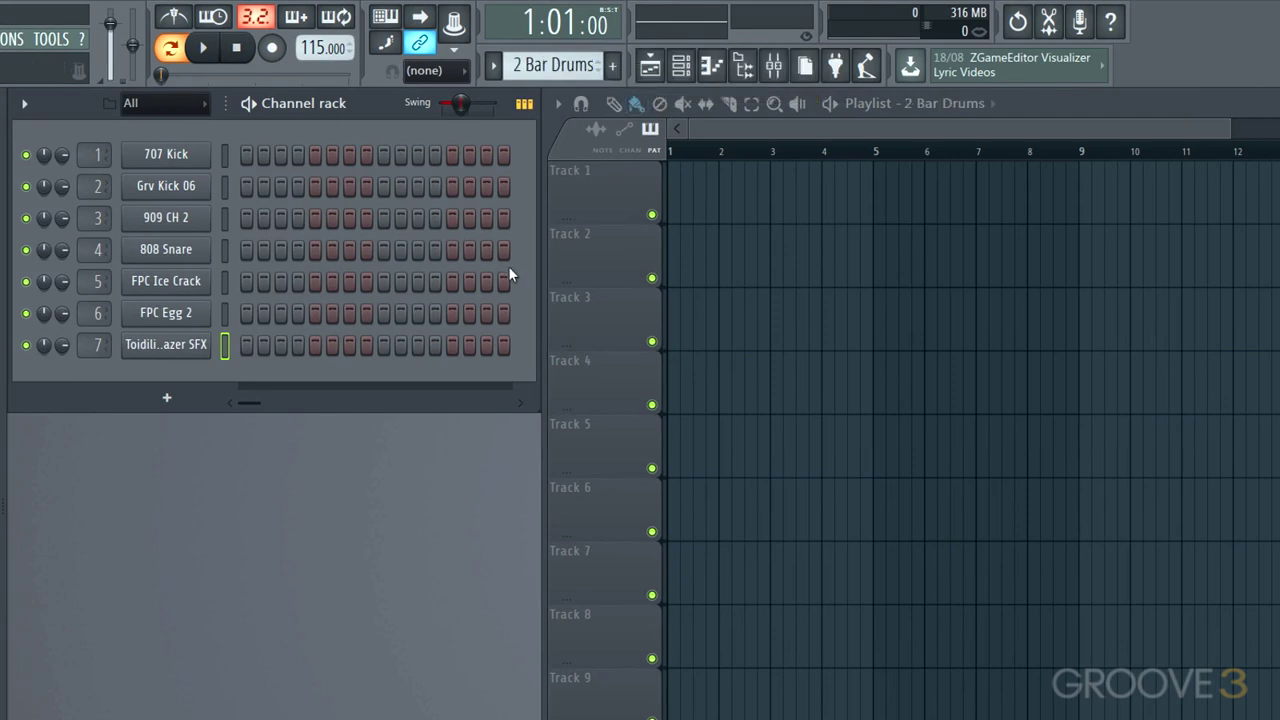
Drag the Channel rack wider and reposition it until all 32 steps are showing
{"action": "left_click_drag", "start_coordinate": [539, 328], "coordinate": [765, 345]}
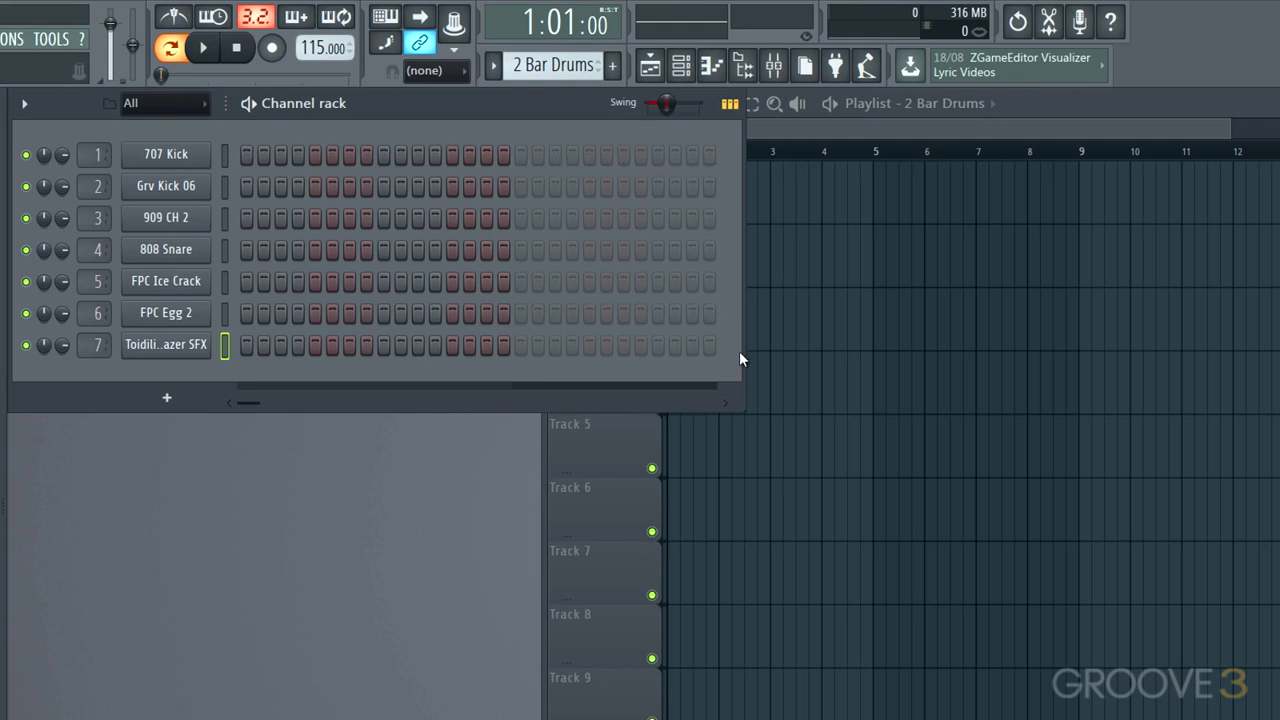
{"action": "left_click_drag", "start_coordinate": [742, 366], "coordinate": [762, 366]}
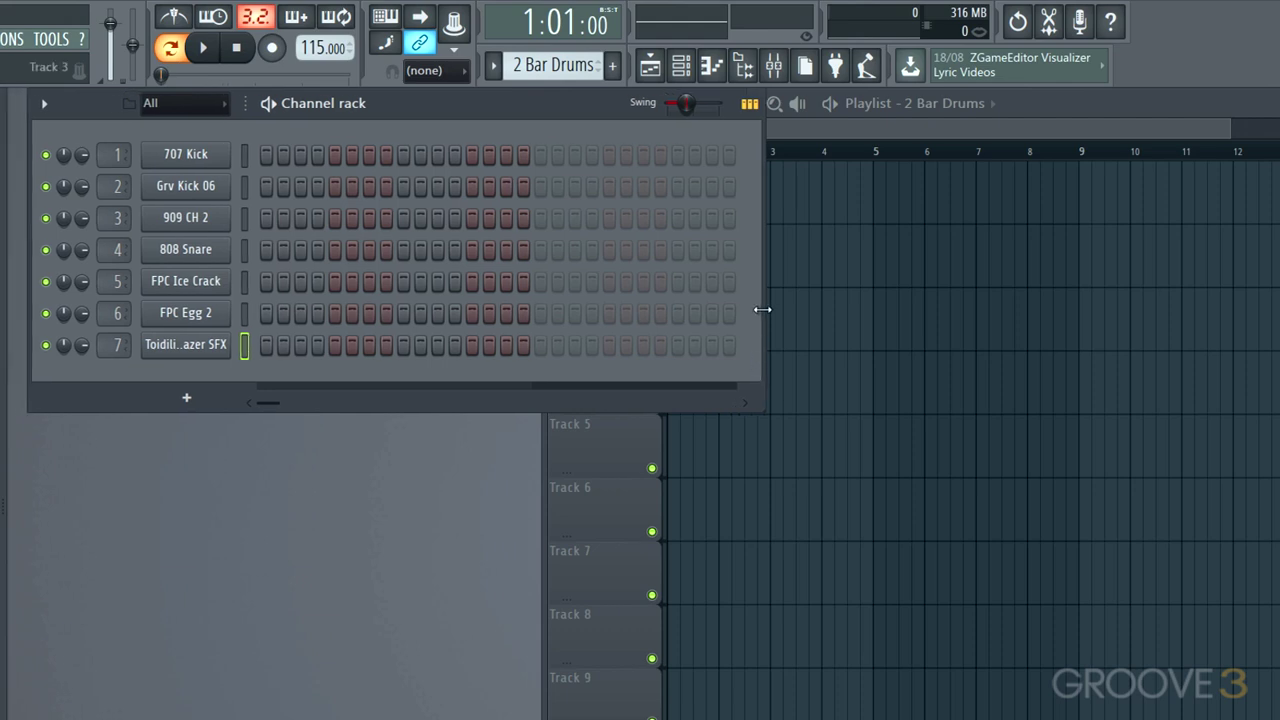
{"action": "left_click_drag", "start_coordinate": [760, 309], "coordinate": [810, 315]}
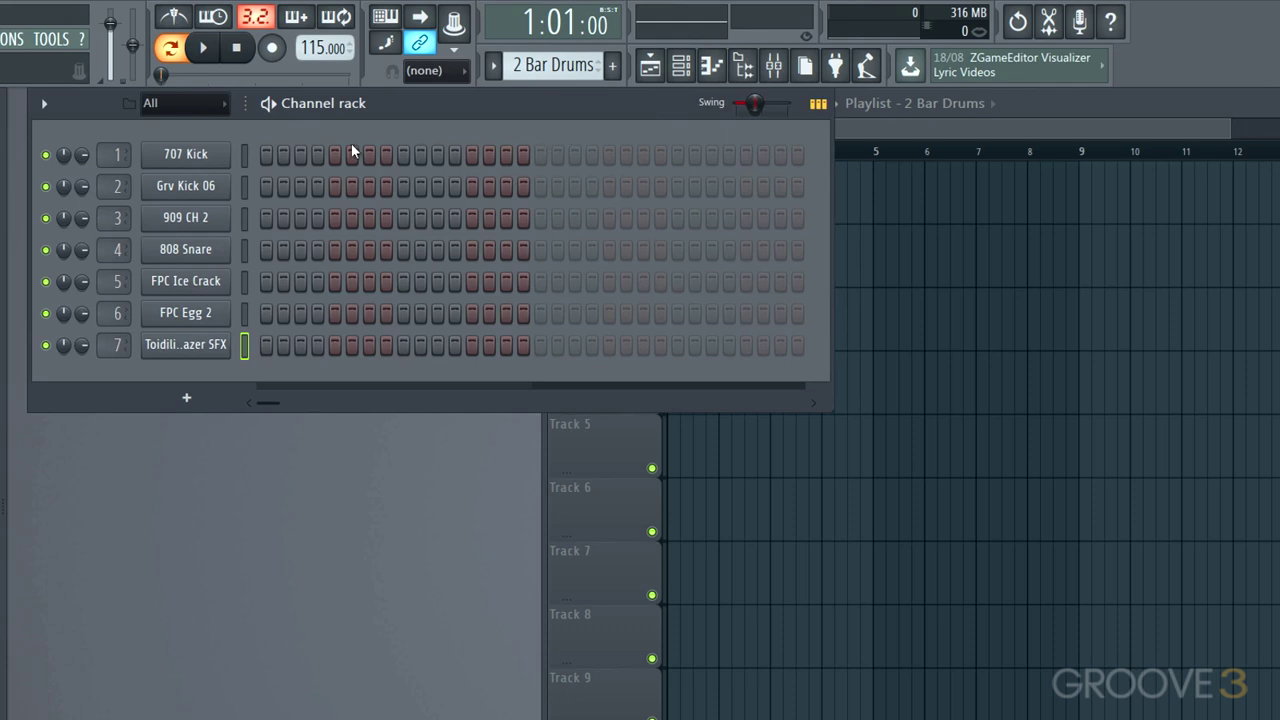
Add 707 Kick hits on steps 1, 17 and 21 and three 808 Snare hits, starting at step 5
{"action": "left_click", "coordinate": [266, 154]}
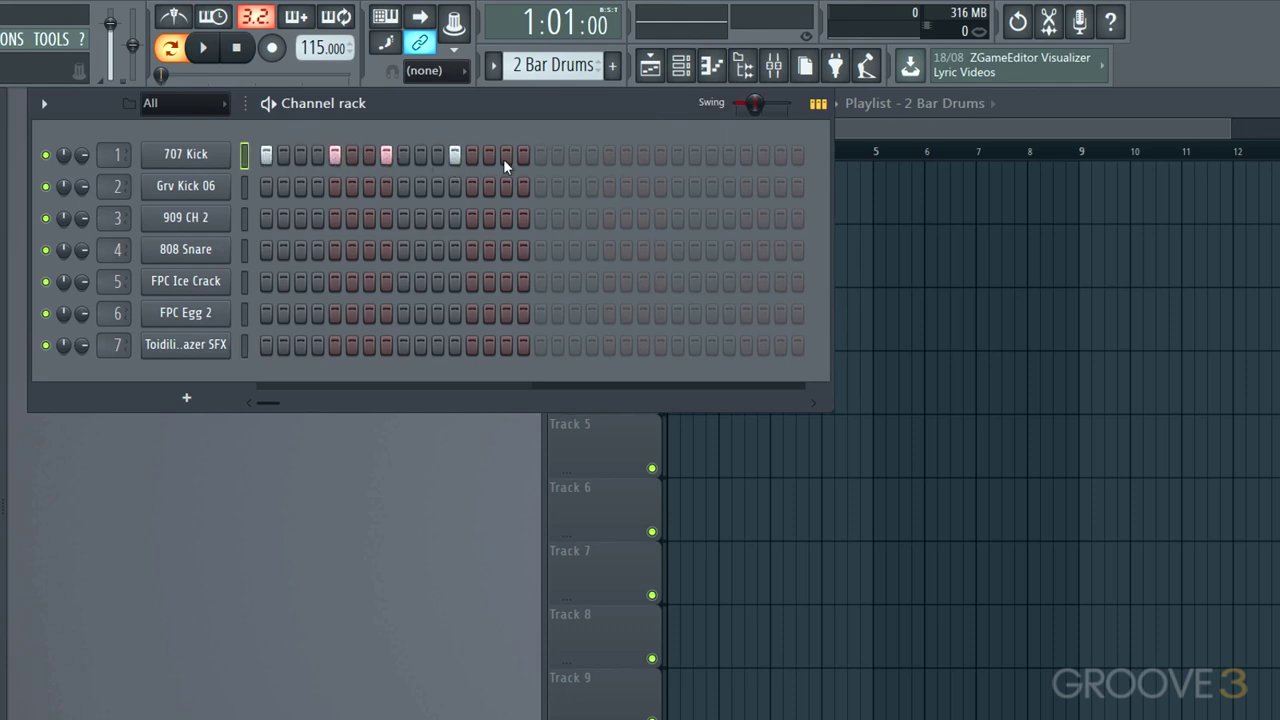
{"action": "left_click", "coordinate": [541, 155]}
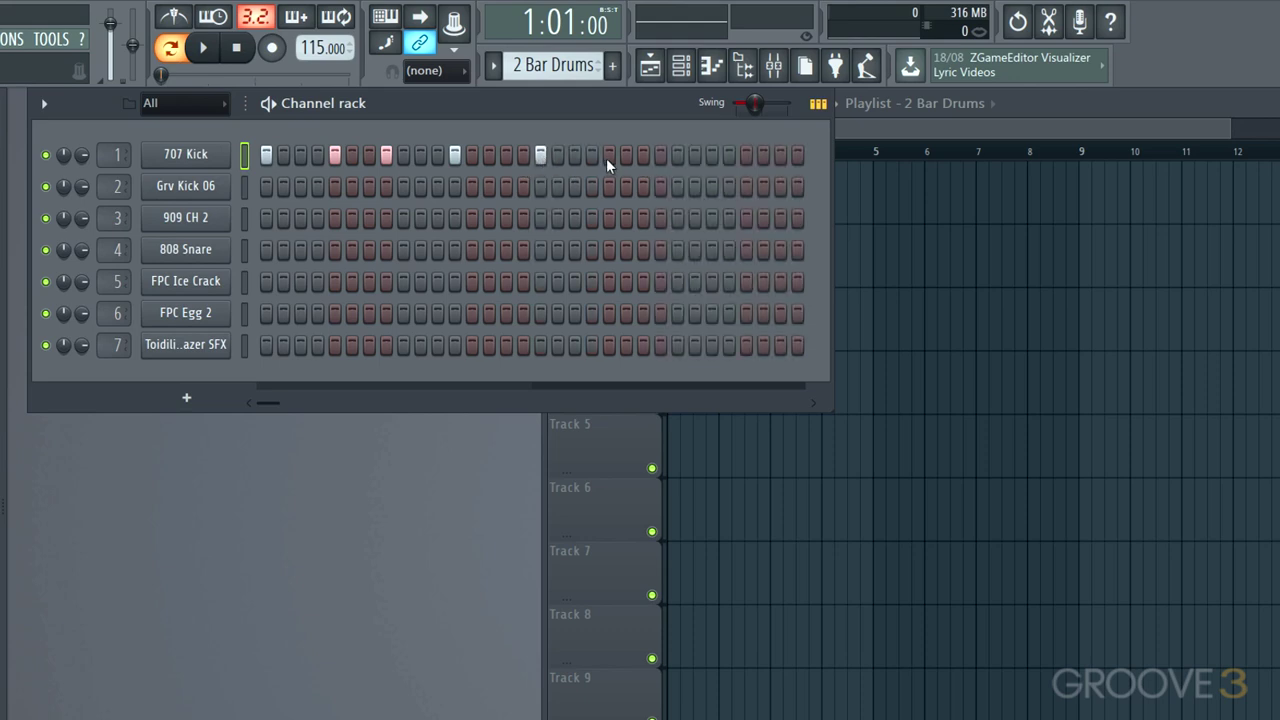
{"action": "left_click", "coordinate": [609, 156]}
{"action": "left_click", "coordinate": [334, 249]}
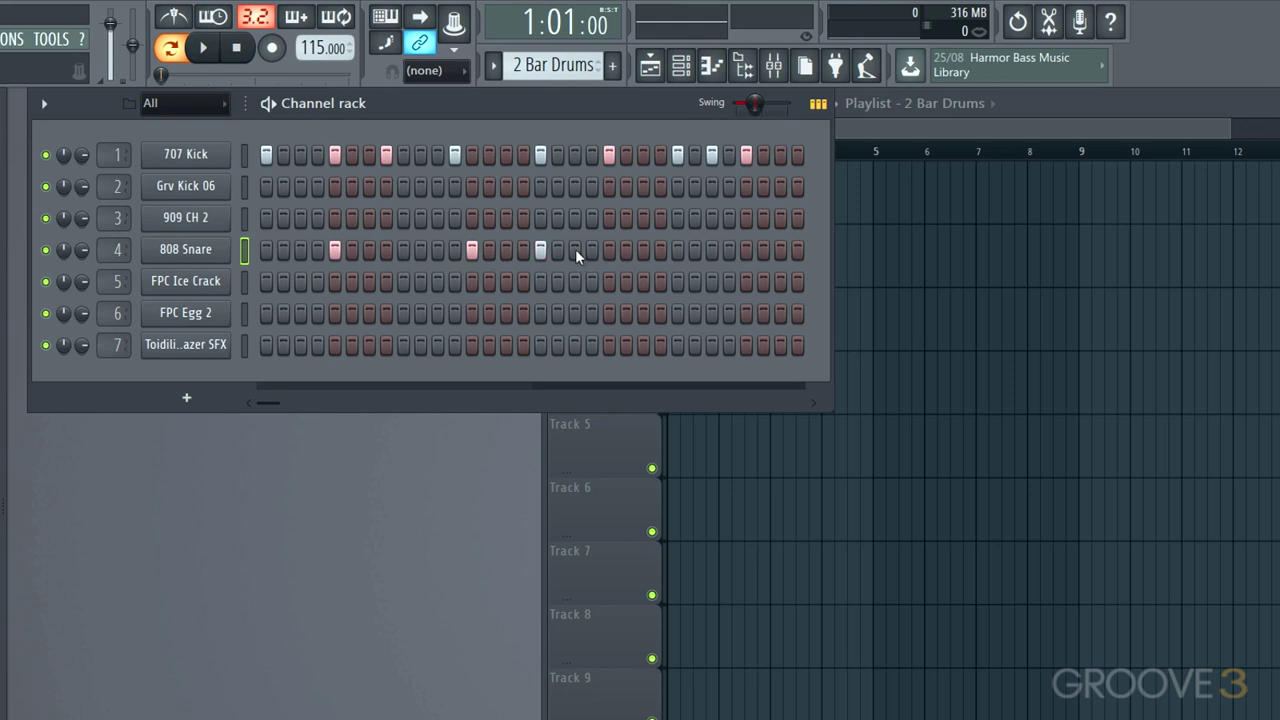
{"action": "left_click", "coordinate": [695, 249]}
{"action": "left_click", "coordinate": [746, 249]}
Turn on FPC Egg 2 steps 3–6 and 12–14, plus an FPC Ice Crack hit on the last step
{"action": "left_click_drag", "start_coordinate": [300, 313], "coordinate": [349, 312]}
{"action": "left_click_drag", "start_coordinate": [455, 313], "coordinate": [574, 281]}
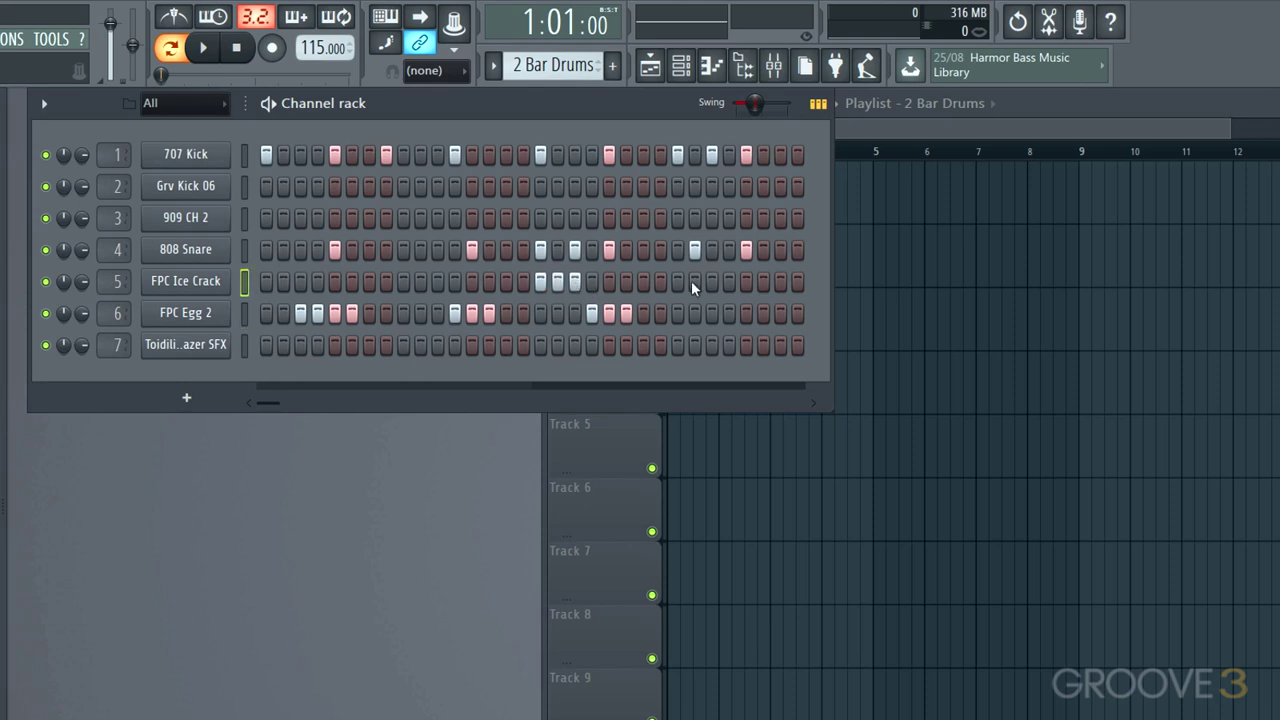
{"action": "left_click", "coordinate": [797, 282]}
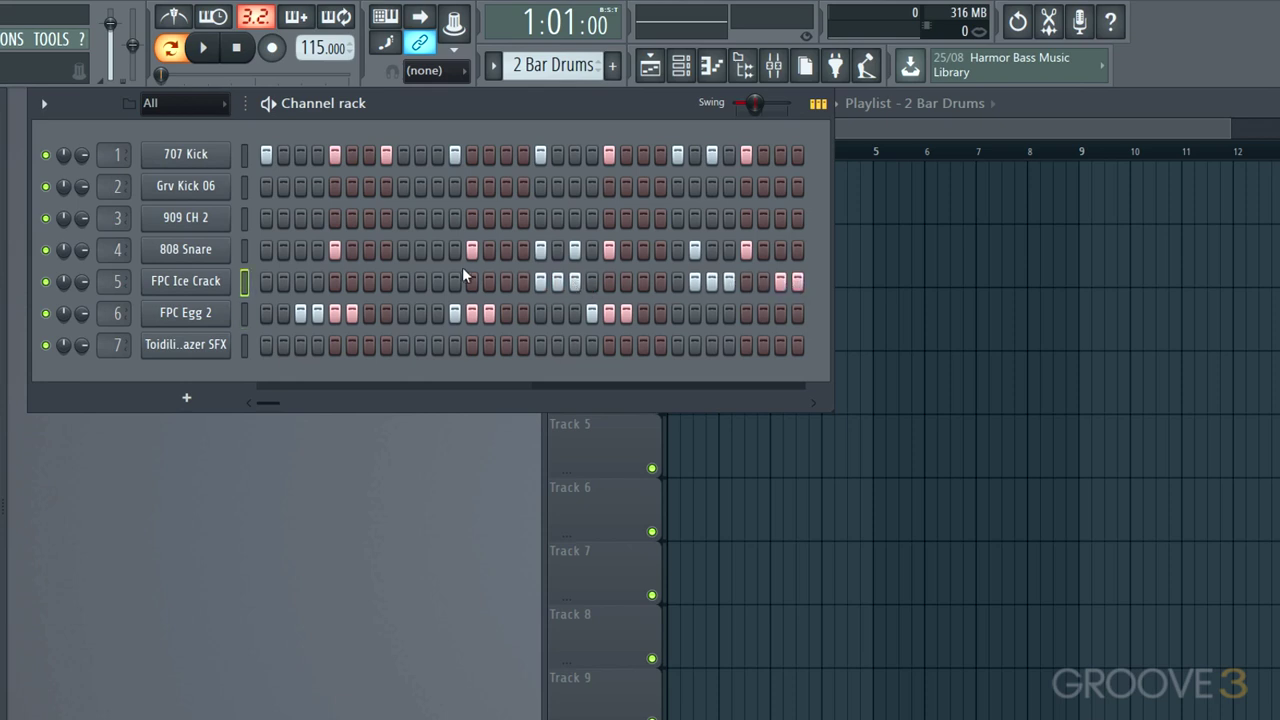
Add an FPC Ice Crack hit in bar one and audition the 2 Bar Drums pattern
{"action": "left_click", "coordinate": [401, 281]}
{"action": "key", "text": "space"}
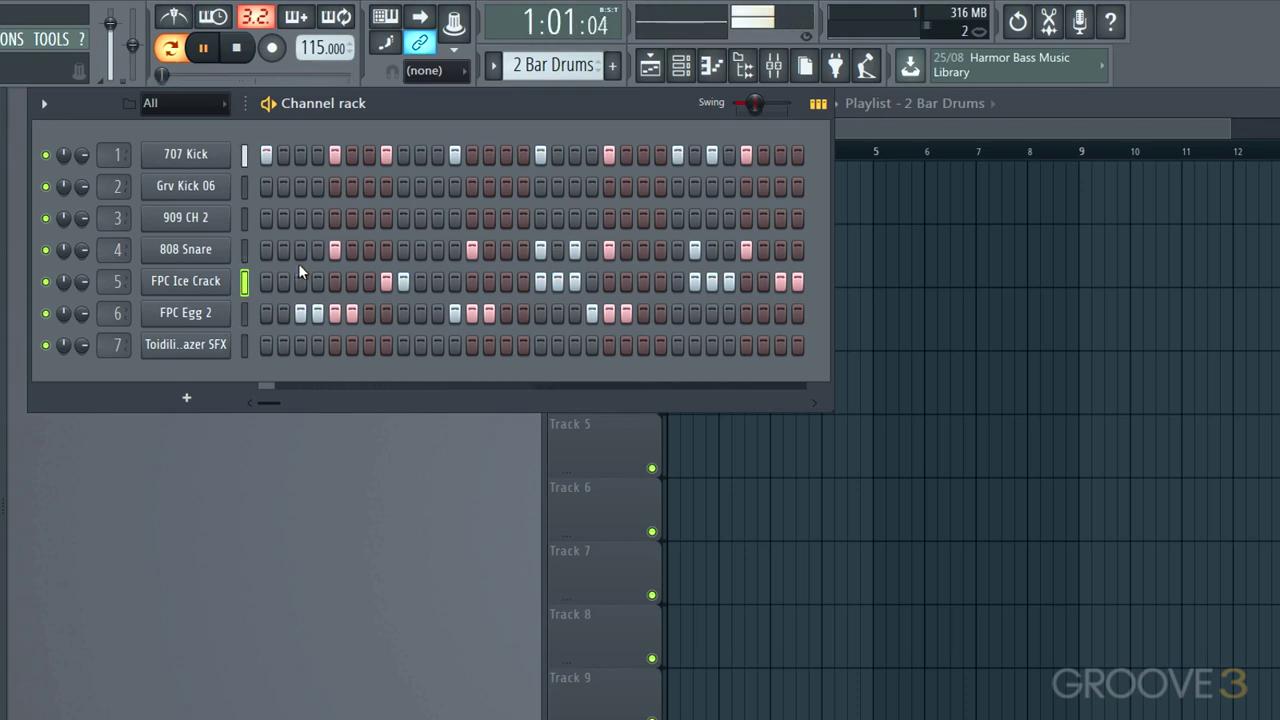
{"action": "key", "text": "space"}
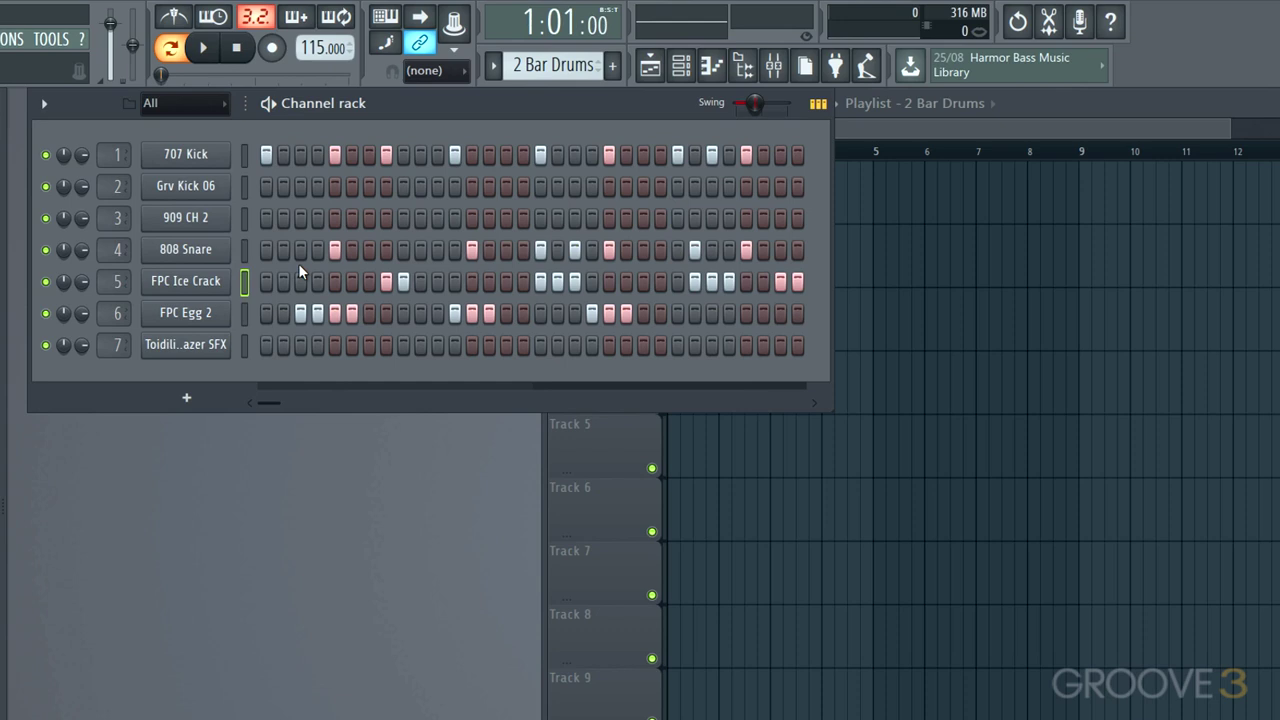
Place Grv Kick 06 hits on step 3, mid-pattern and late in bar two during playback
{"action": "left_click", "coordinate": [300, 187]}
{"action": "key", "text": "space"}
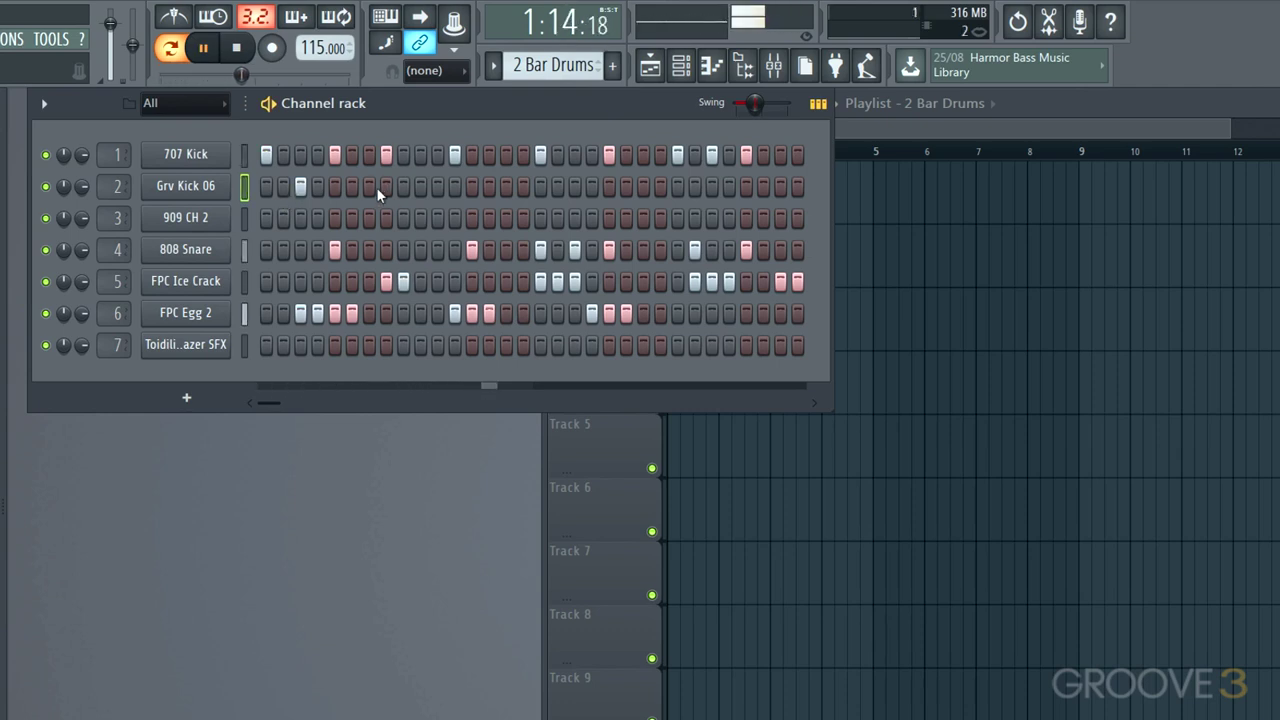
{"action": "left_click", "coordinate": [420, 187]}
{"action": "left_click", "coordinate": [642, 186]}
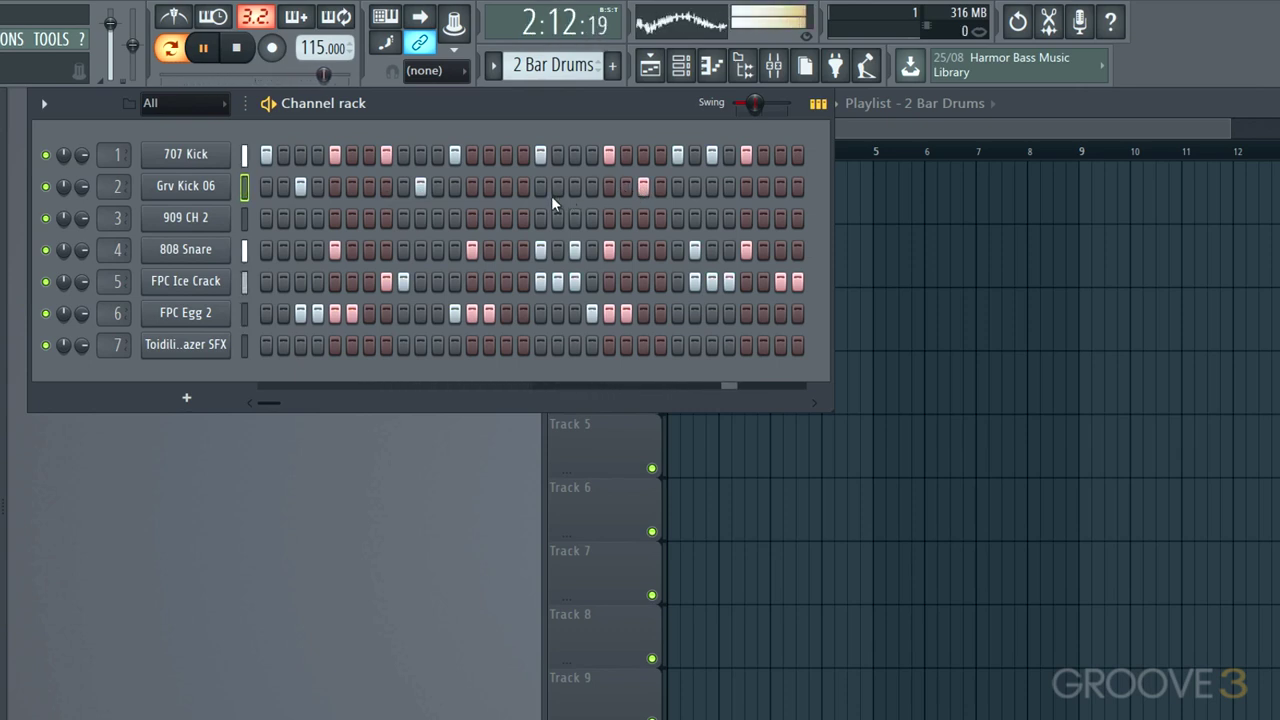
{"action": "key", "text": "space"}
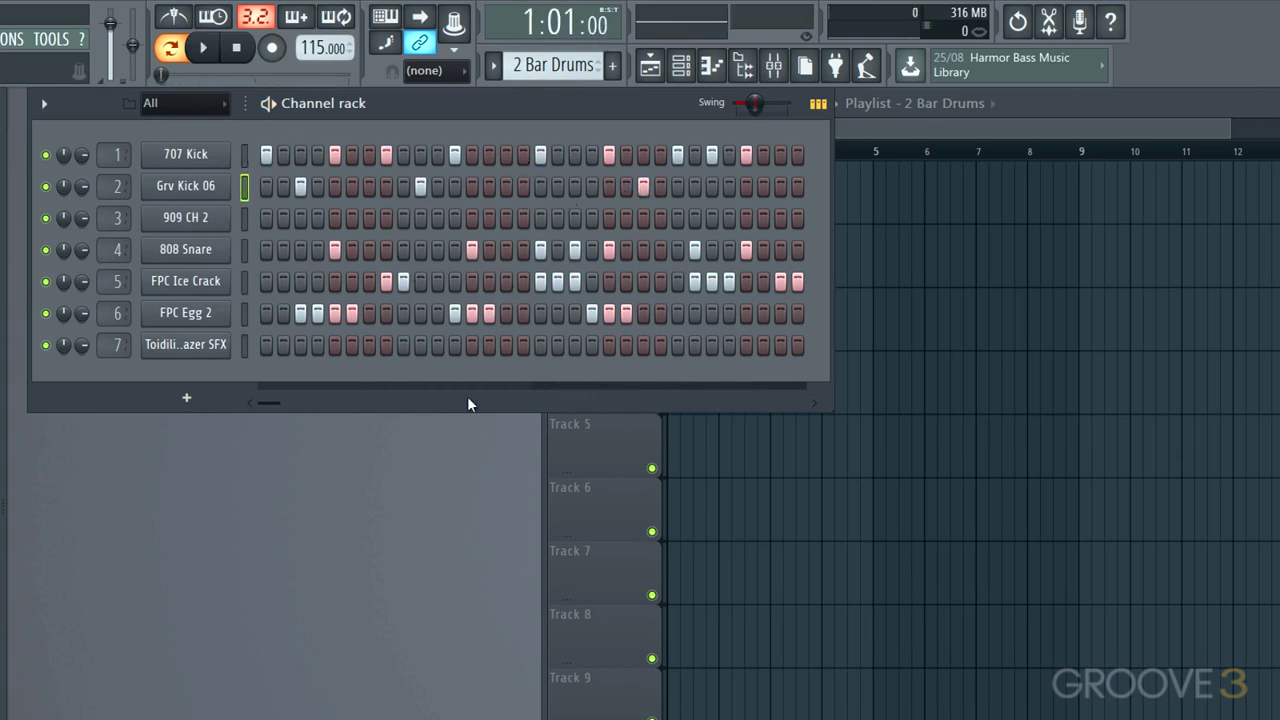
{"action": "left_click", "coordinate": [493, 66]}
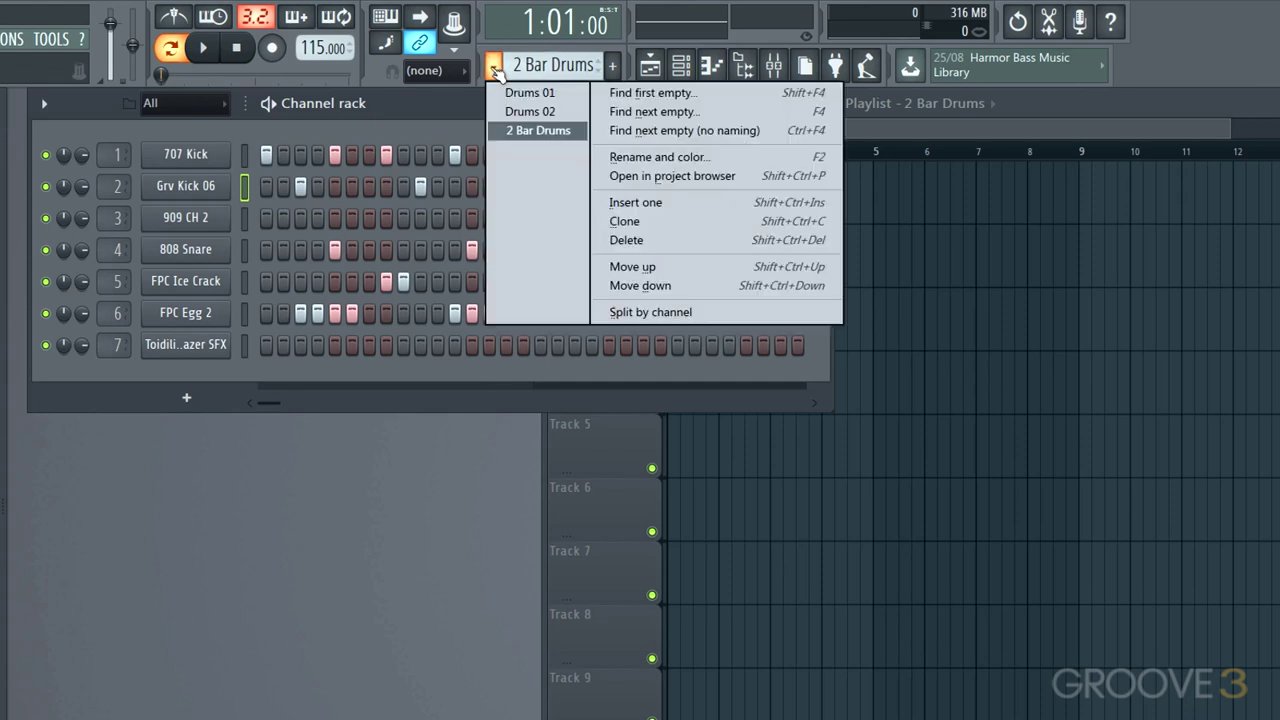
{"action": "left_click", "coordinate": [434, 447]}
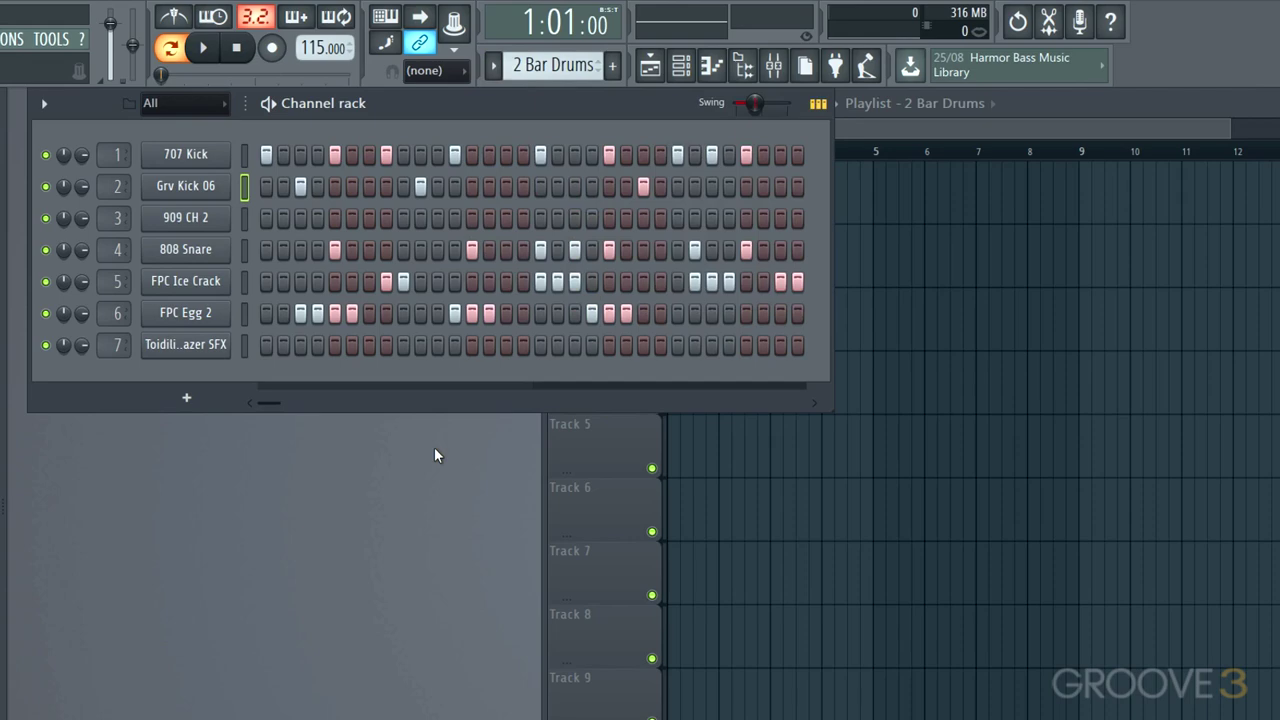